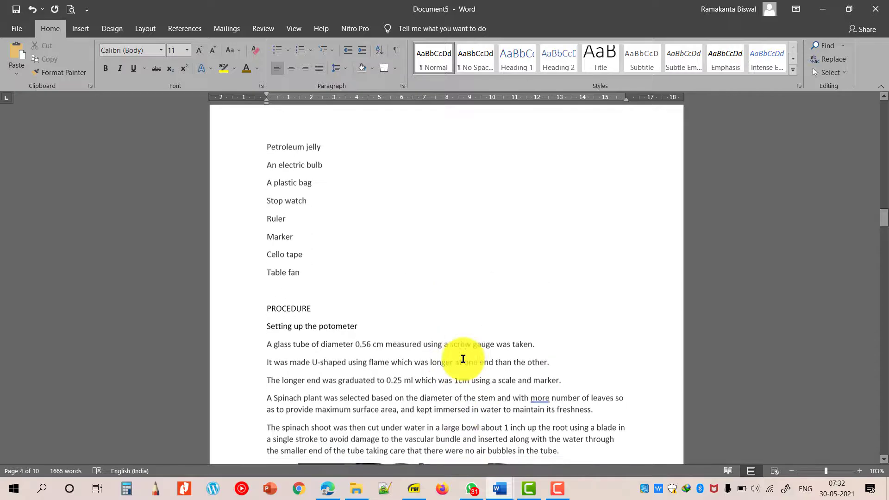
Turn on the Navigation Pane for the transpiration project document
scroll(463, 359, up, 15)
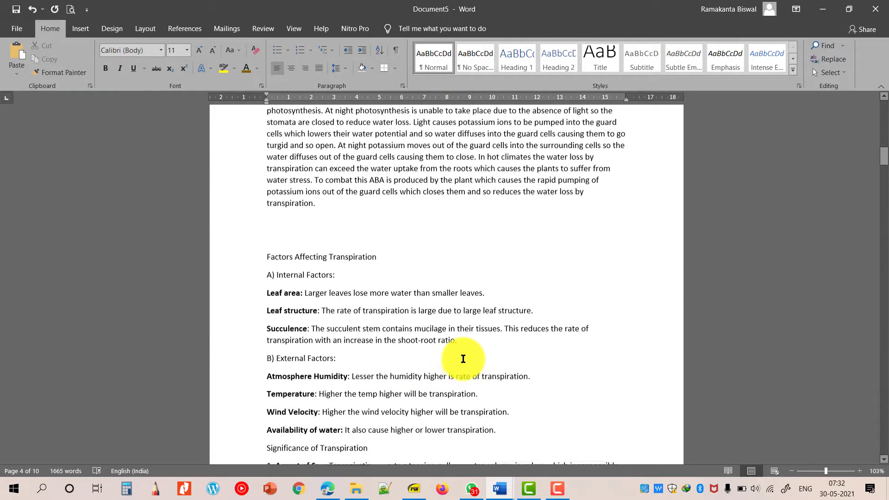
scroll(422, 321, up, 1)
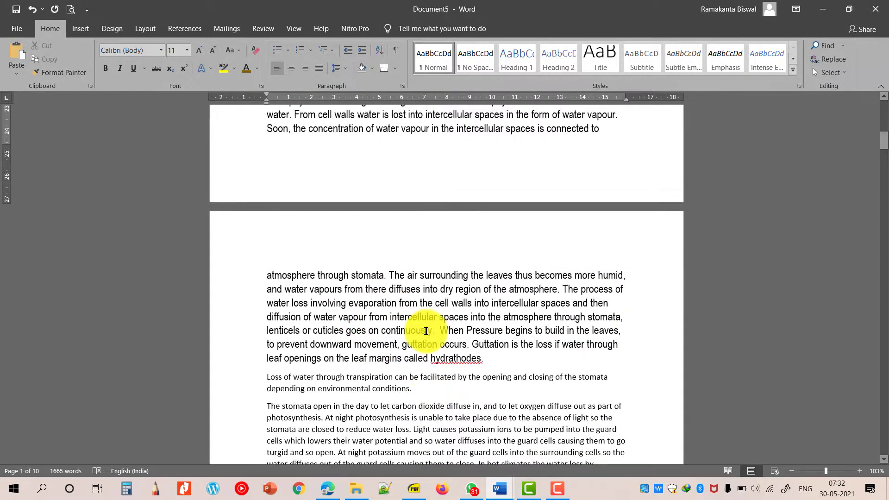
scroll(419, 342, down, 8)
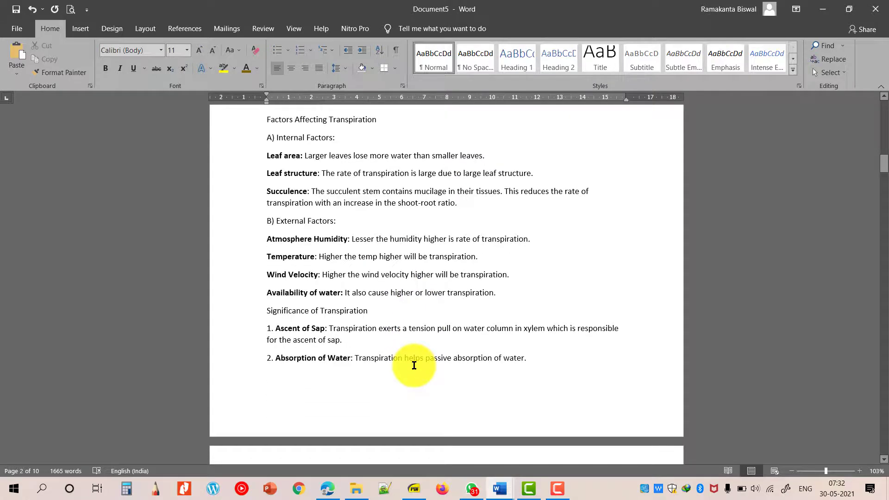
scroll(414, 365, up, 20)
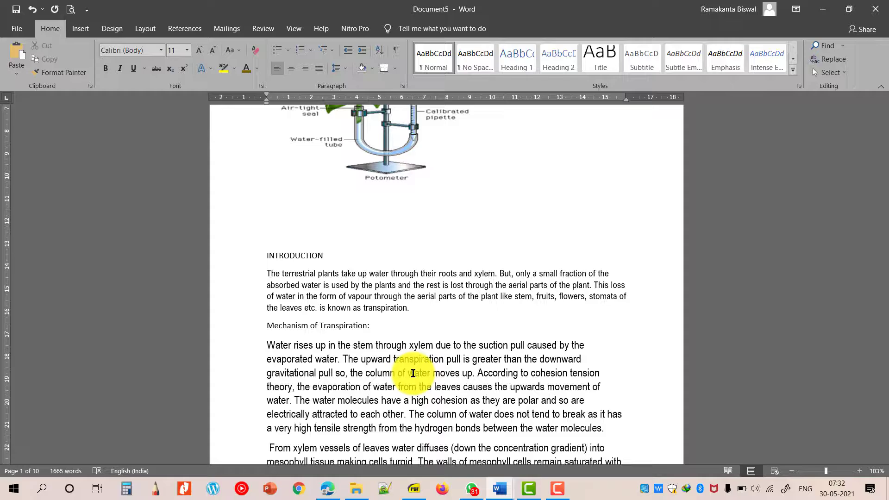
scroll(353, 244, up, 8)
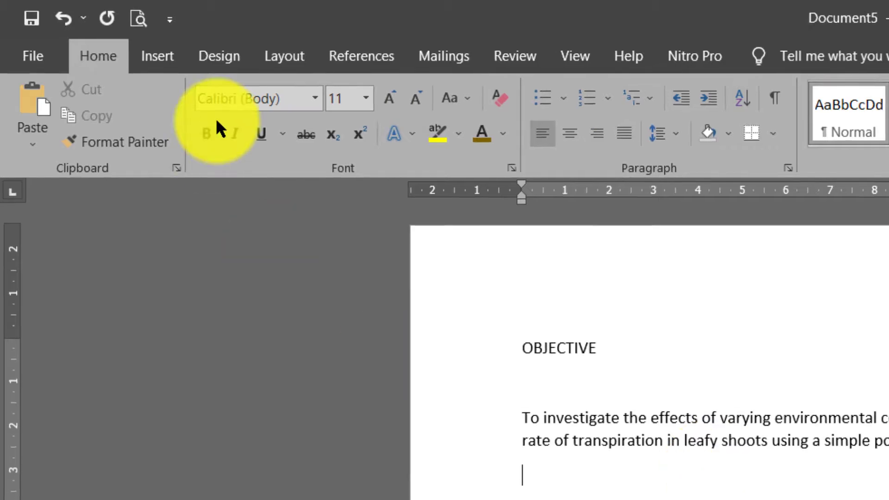
click(588, 55)
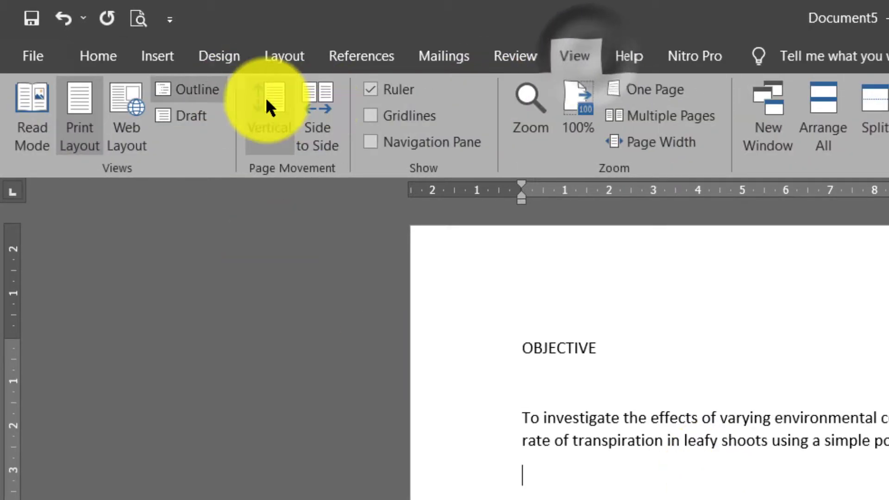
click(410, 145)
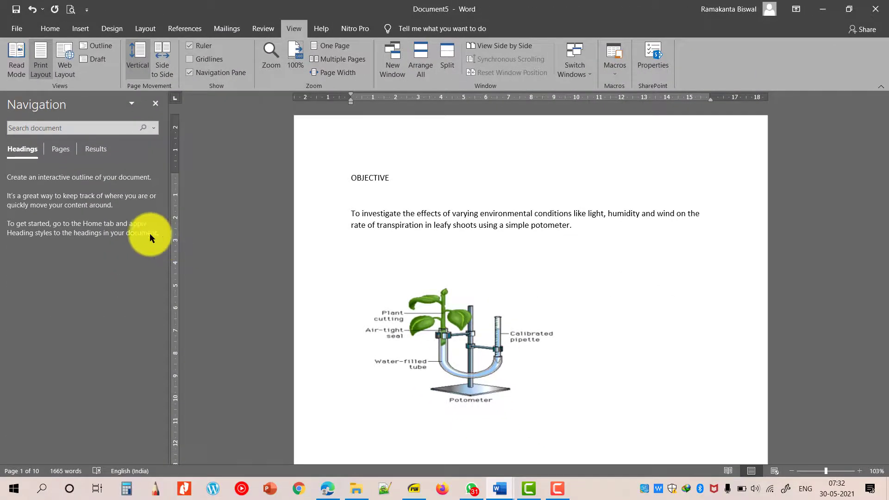
Apply the Heading 1 style to the OBJECTIVE title on the first page
click(51, 29)
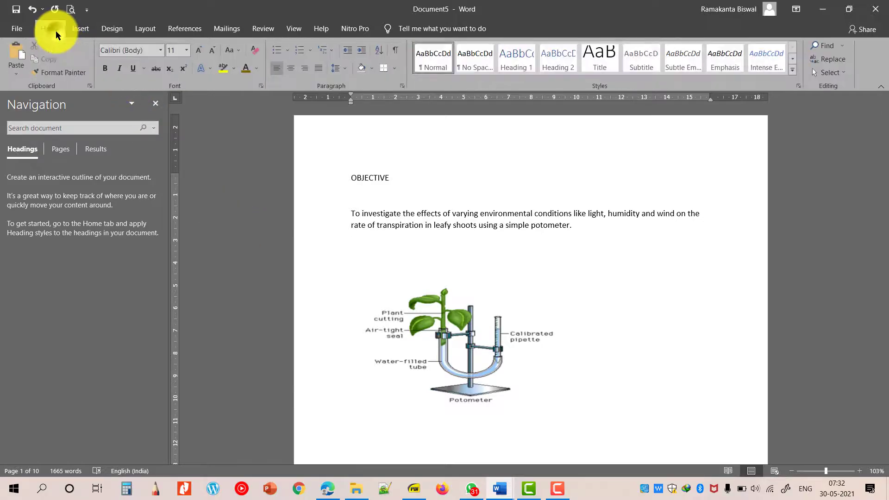
click(386, 211)
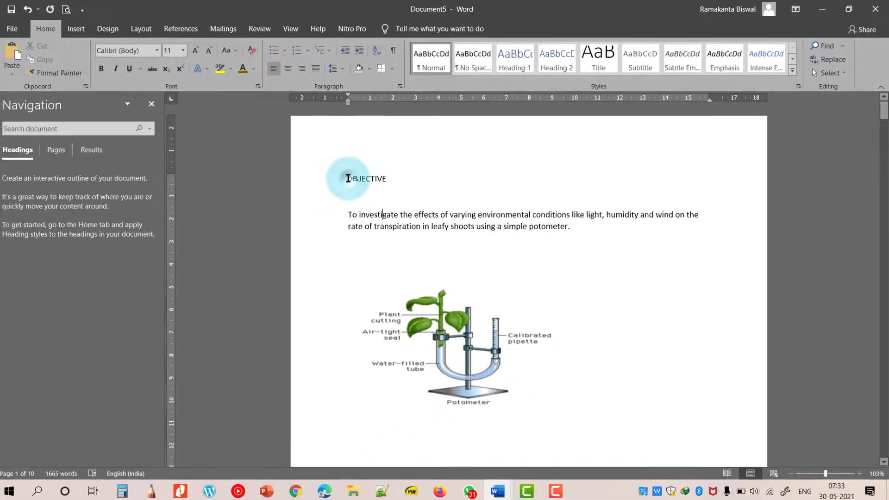
drag(144, 246, 210, 247)
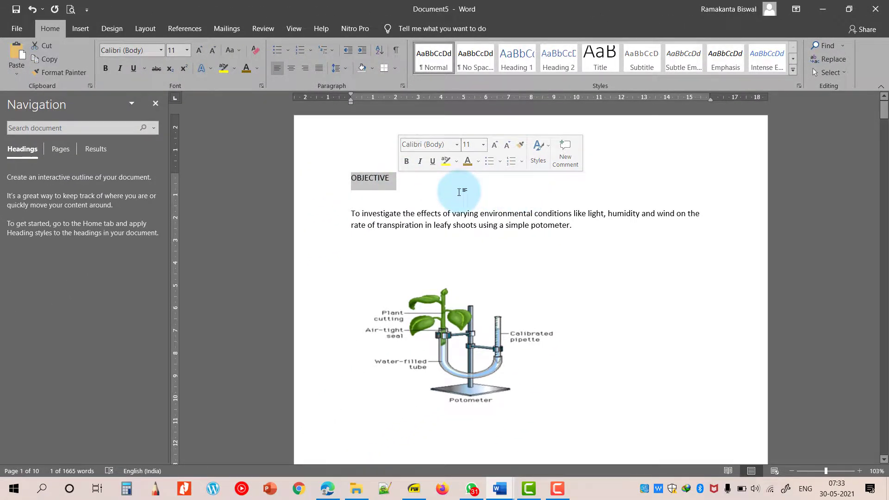
click(515, 61)
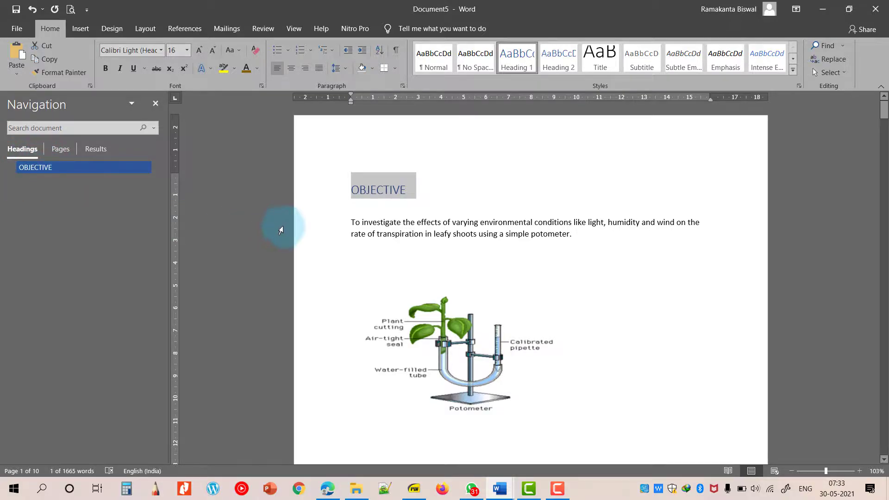
Apply the Heading 1 style to the INTRODUCTION title below the potometer diagram
scroll(416, 301, down, 5)
scroll(420, 295, up, 1)
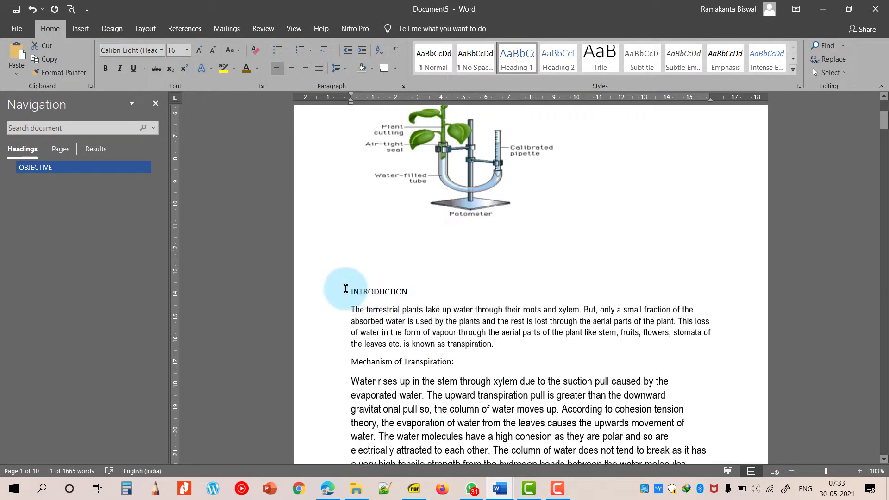
drag(351, 292, 412, 291)
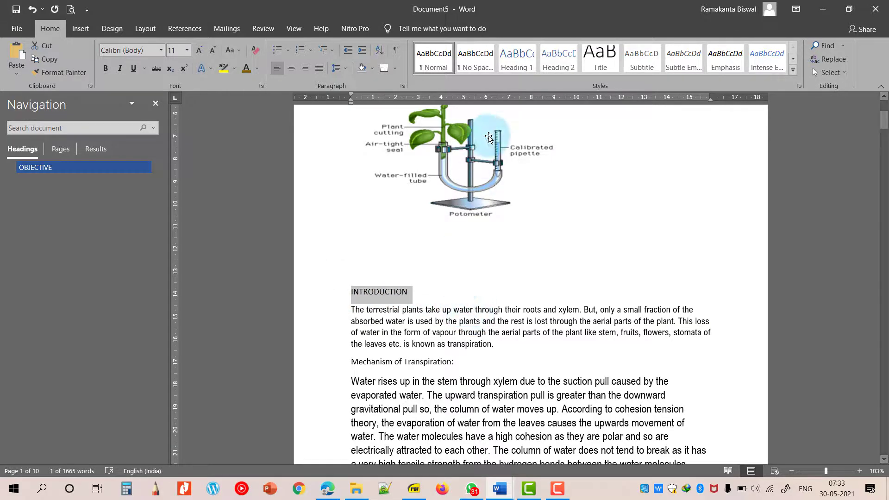
click(514, 69)
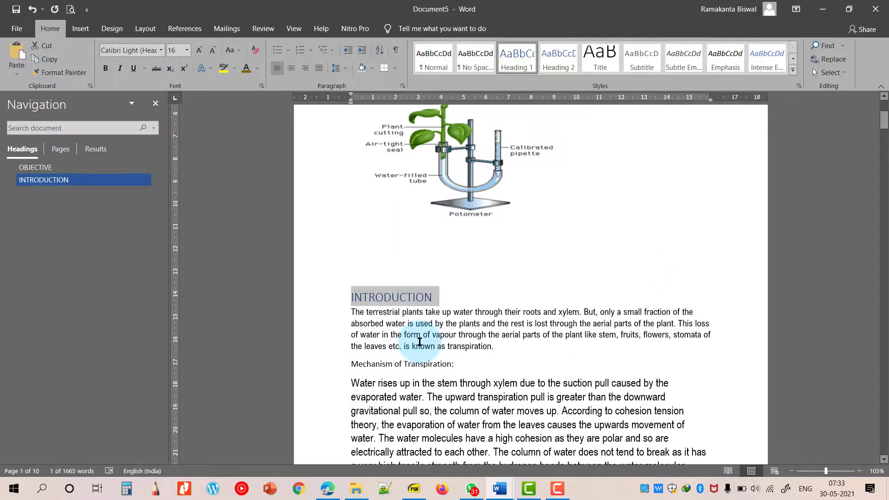
Apply the Heading 2 style to the subtitles "Mechanism of Transpiration:" and "Factors Affecting Transpiration"
scroll(419, 342, down, 2)
drag(354, 309, 463, 310)
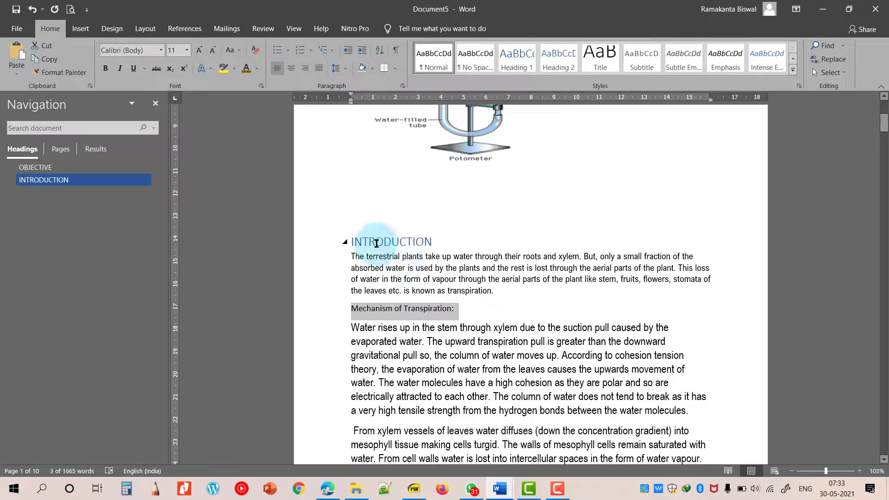
click(551, 64)
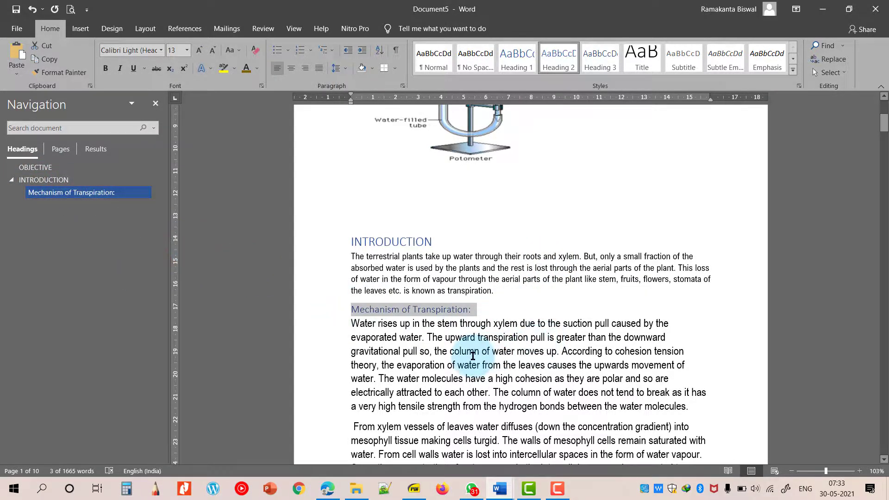
scroll(472, 355, down, 10)
drag(352, 341, 463, 343)
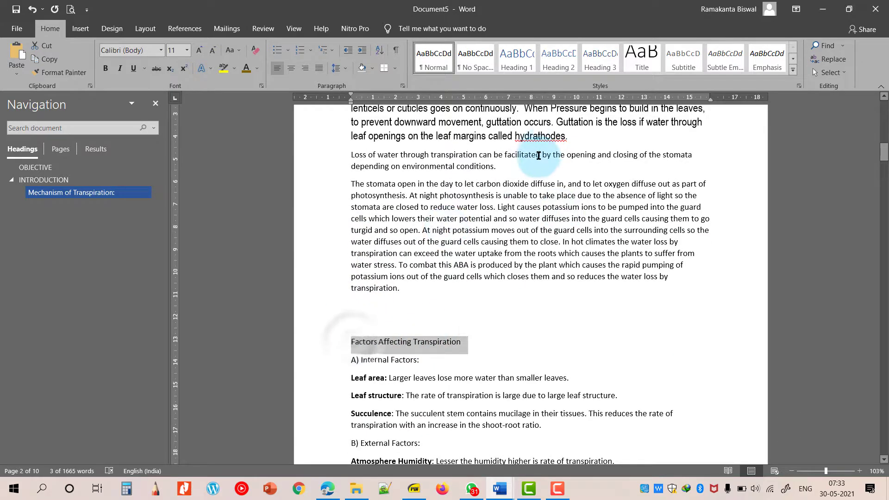
key(ctrl+alt+2)
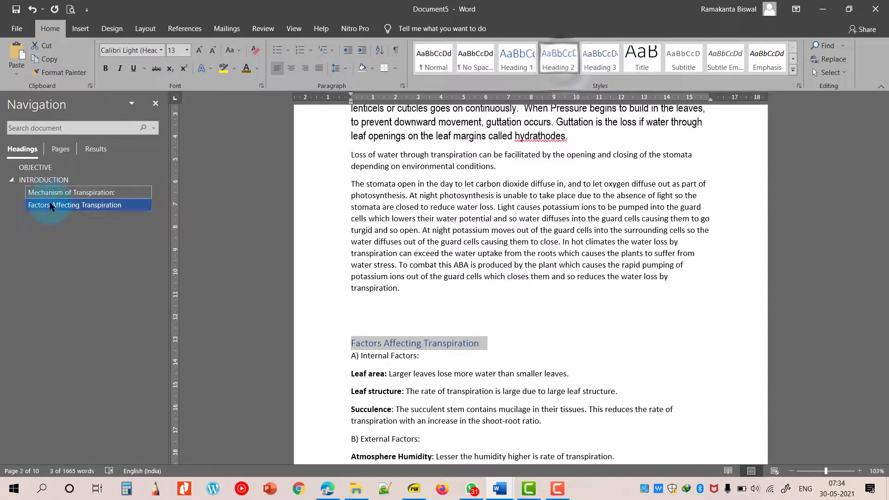
Apply the Heading 1 style to the titles "HYPOTHESIS:" and "MATERIALS REQUIRED:"
scroll(454, 328, down, 3)
scroll(454, 328, down, 12)
drag(349, 165, 404, 169)
click(515, 60)
scroll(488, 231, down, 7)
drag(347, 264, 452, 266)
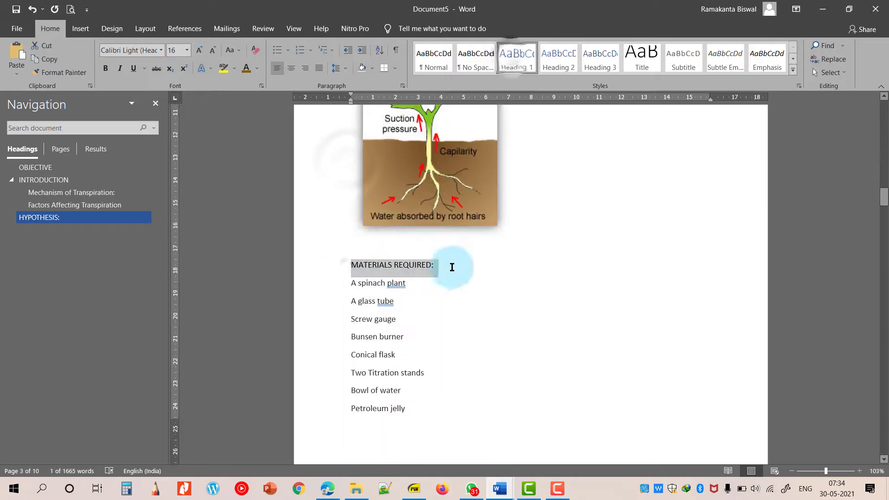
click(514, 58)
Style the PROCEDURE title as Heading 1 and its subtitle "Setting up the potometer" as Heading 2
scroll(519, 399, down, 11)
drag(349, 136, 399, 137)
click(516, 63)
drag(349, 154, 448, 157)
click(556, 60)
Apply the Heading 2 style to the subtitle "Recording the rate of transpiration"
scroll(396, 334, down, 19)
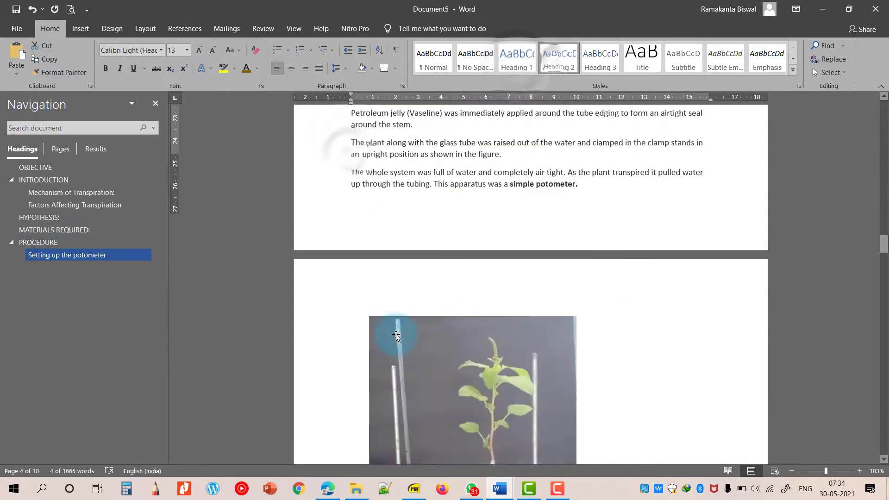
drag(348, 308, 478, 311)
click(557, 60)
Apply the Heading 1 style to the titles "OBSERVATIONS" and "RESULT:"
scroll(350, 193, down, 20)
drag(350, 304, 447, 306)
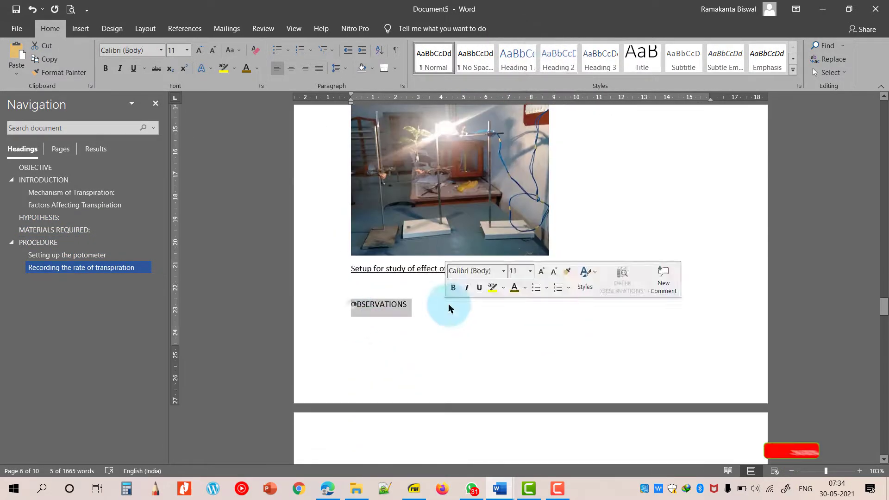
click(518, 61)
scroll(358, 276, down, 11)
drag(349, 280, 387, 282)
click(516, 61)
Apply the Heading 1 style to the titles "ANALYSIS:" and "LIMITATIONS:"
scroll(410, 335, down, 10)
click(360, 301)
click(515, 61)
scroll(398, 396, down, 8)
click(374, 251)
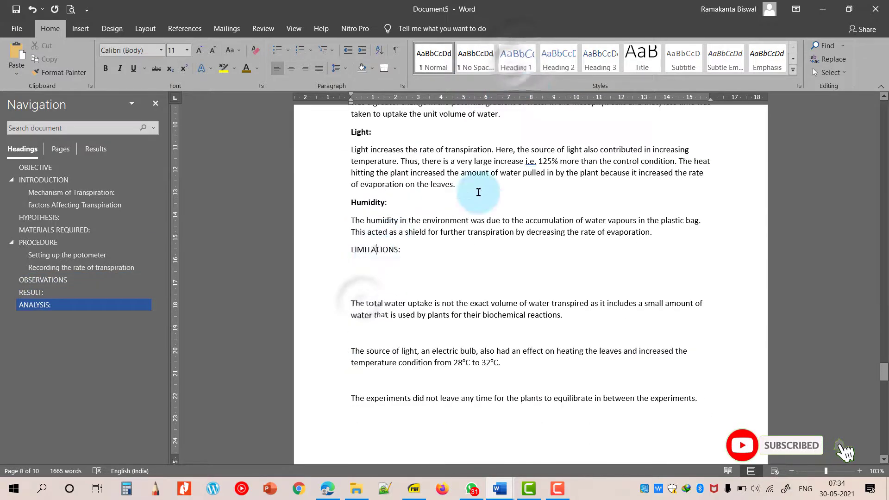
click(514, 60)
Apply the Heading 1 style to the titles "PRECAUTIONS:" and "BIBLIOGRAPHY:"
click(512, 61)
scroll(389, 325, down, 7)
click(374, 387)
click(512, 64)
scroll(421, 361, down, 20)
scroll(421, 361, up, 12)
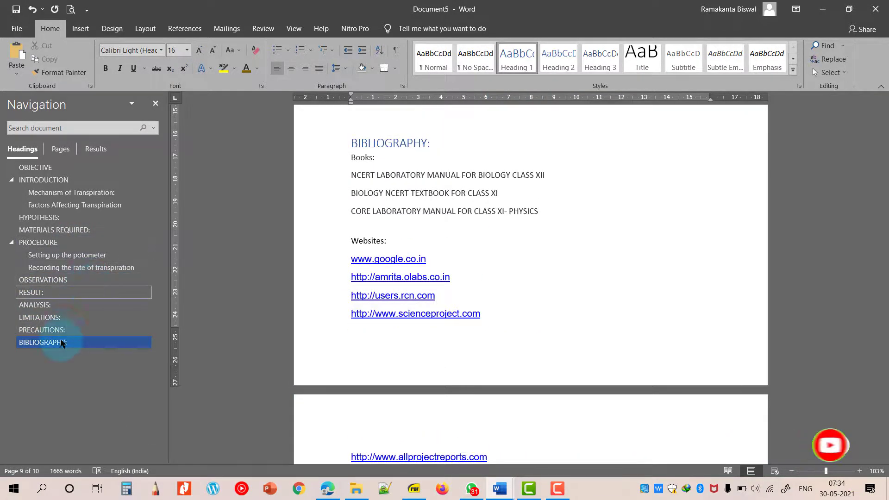
Check the document outline by jumping to its sections, from OBJECTIVE and INTRODUCTION to BIBLIOGRAPHY and back up to HYPOTHESIS
click(42, 168)
click(40, 180)
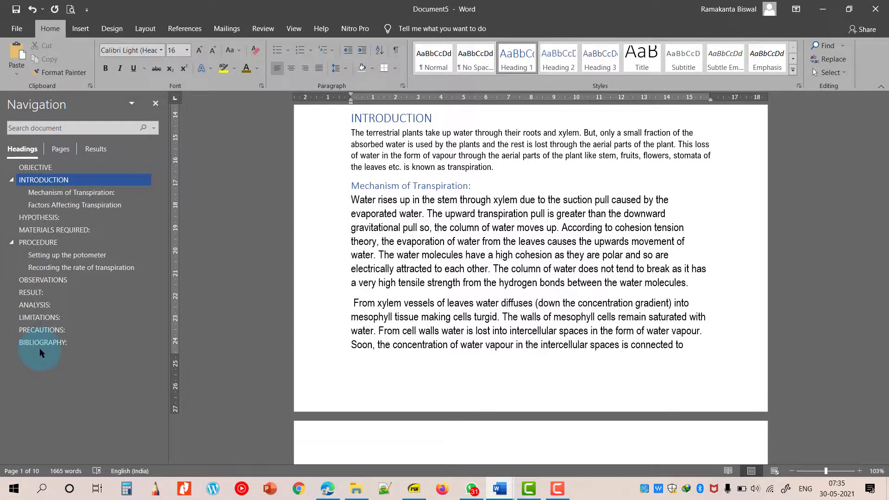
click(53, 343)
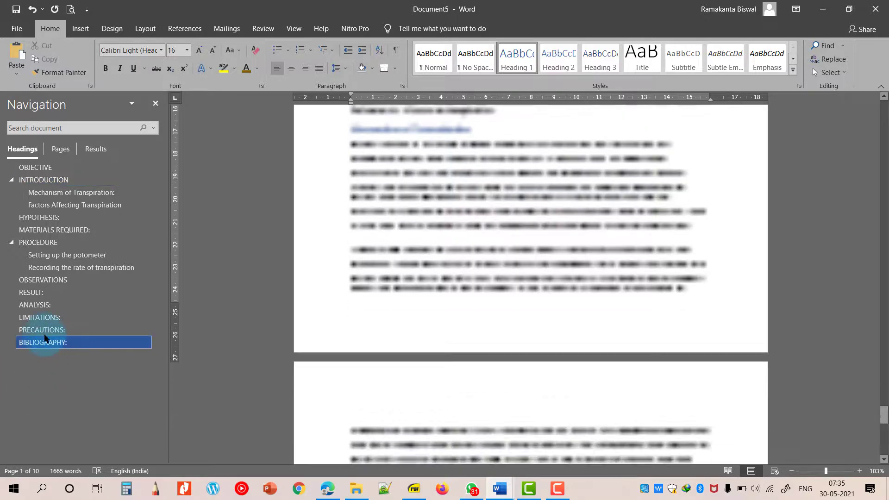
click(41, 330)
click(39, 318)
click(37, 305)
click(36, 293)
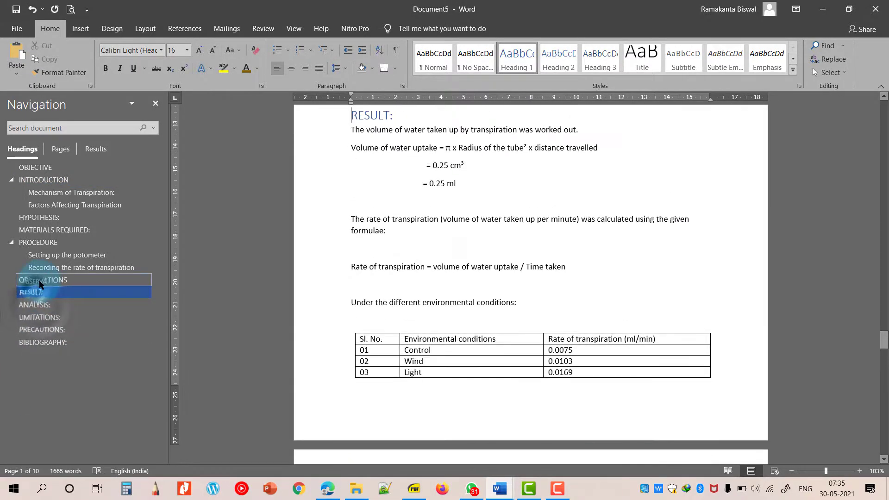
click(42, 280)
click(46, 267)
click(52, 256)
click(38, 242)
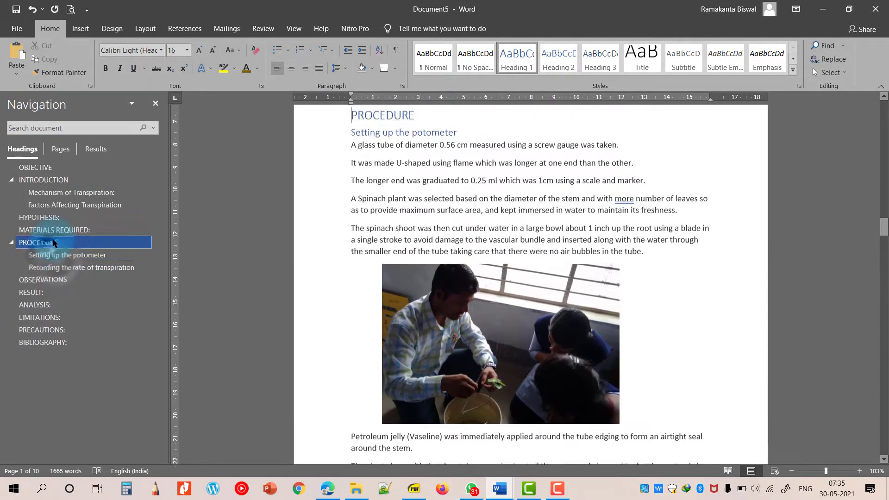
click(54, 229)
click(39, 217)
Try the No Spacing style on the paragraph under OBJECTIVE and set it back to Normal
scroll(294, 343, up, 20)
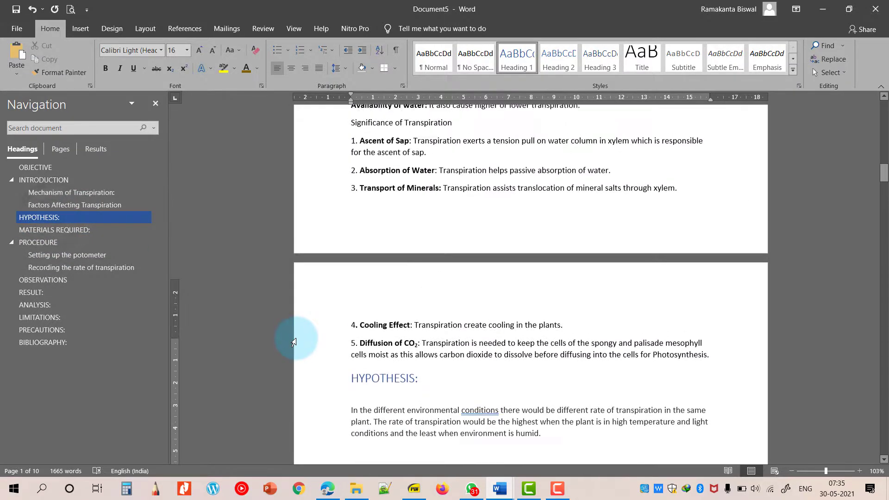
scroll(294, 342, up, 10)
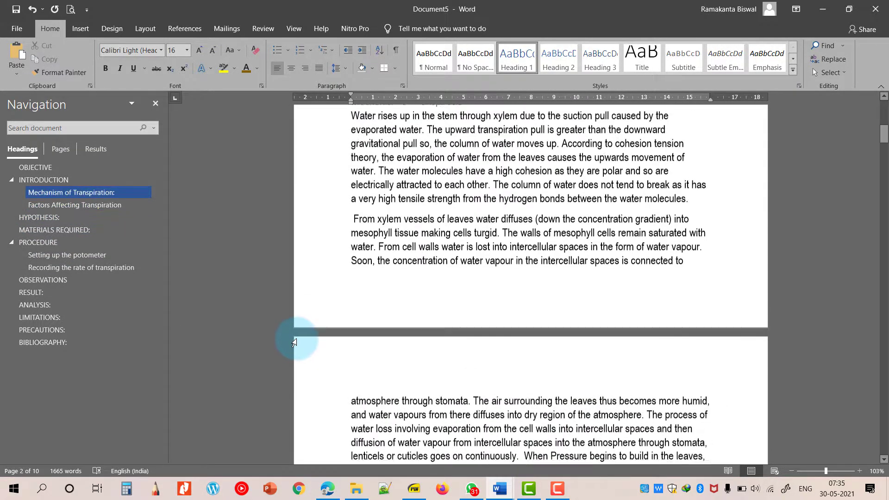
scroll(528, 278, up, 5)
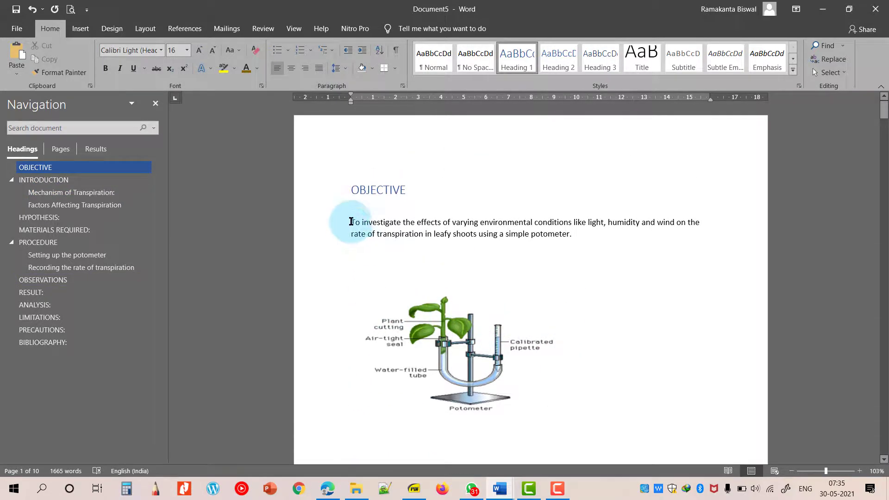
drag(351, 222, 434, 253)
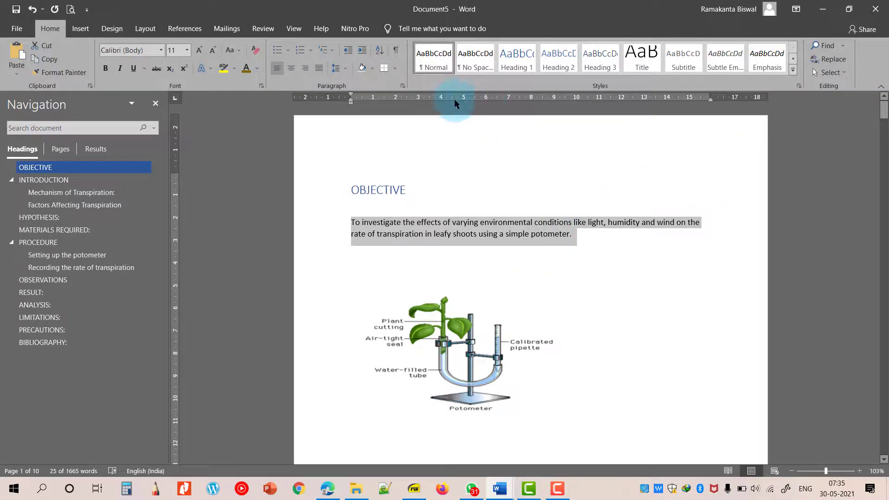
click(478, 59)
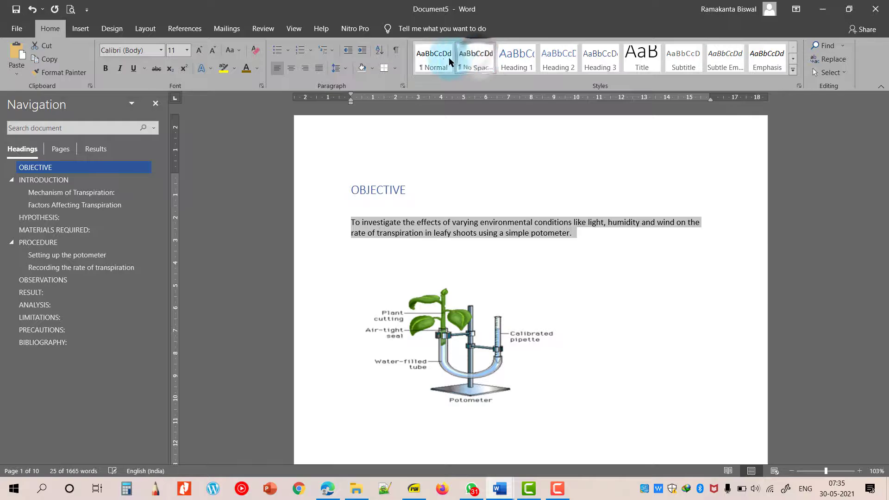
click(434, 59)
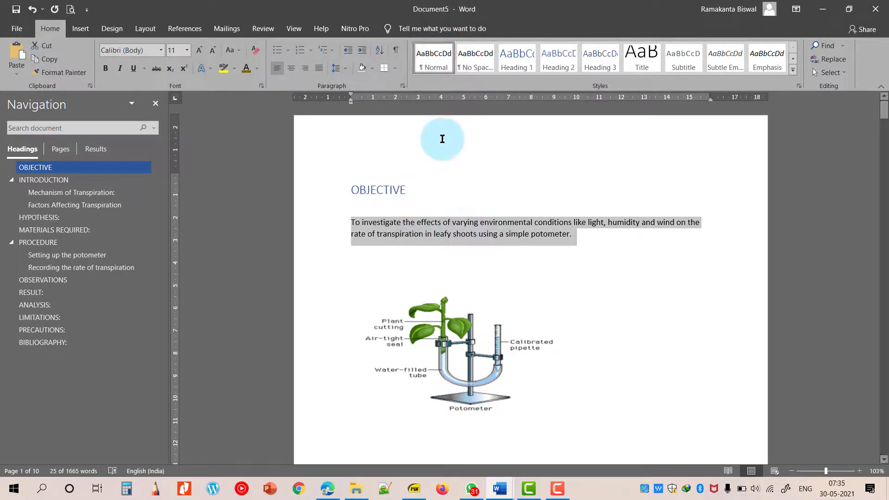
Apply the Normal style to the paragraph directly under INTRODUCTION
scroll(439, 276, down, 7)
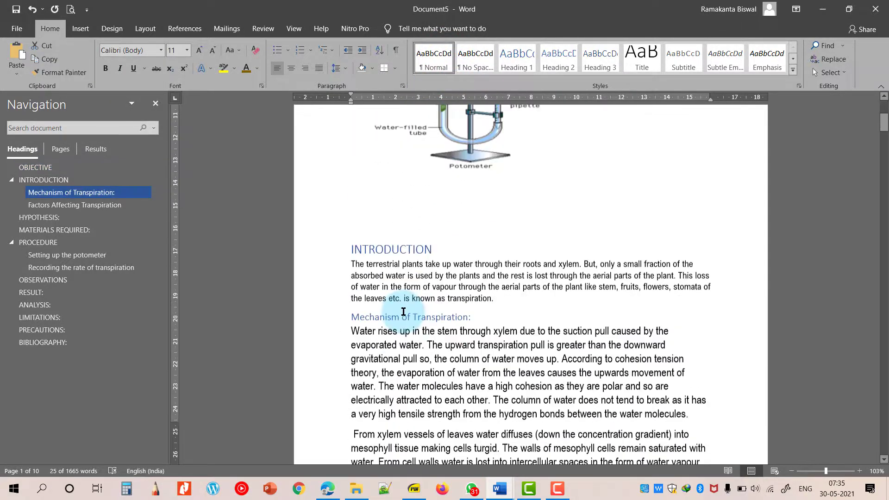
drag(348, 173, 502, 204)
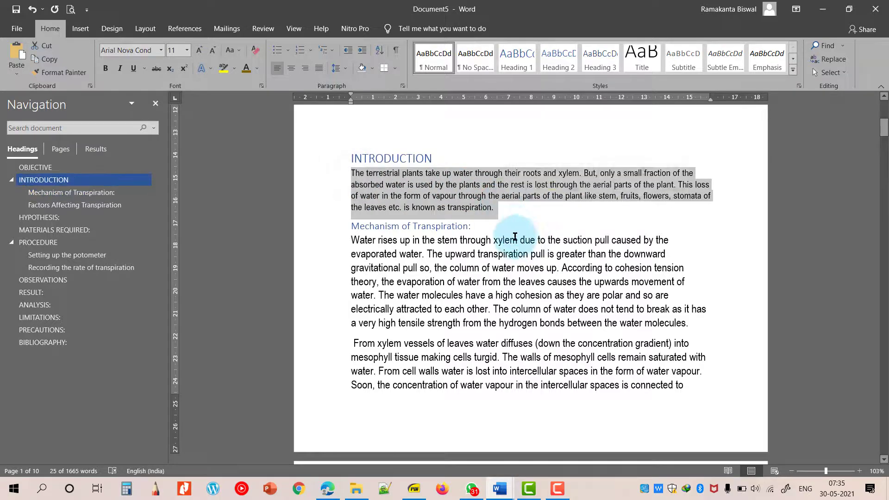
click(434, 59)
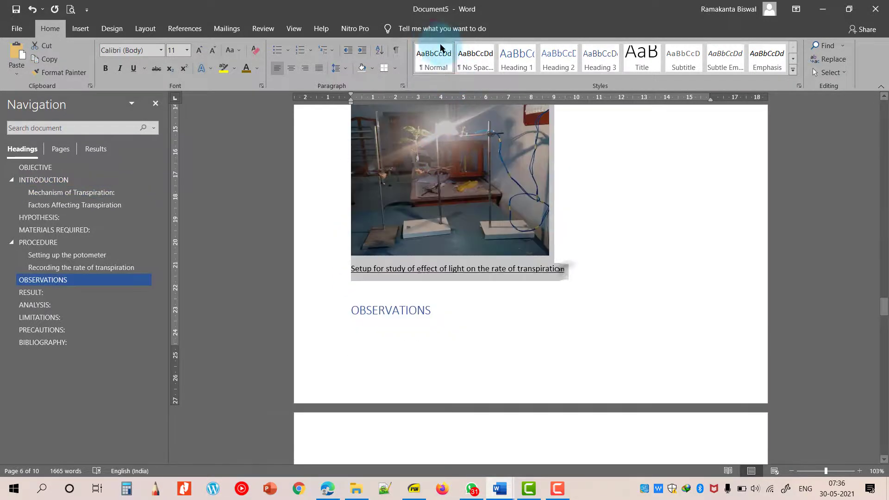
Apply the Normal style to the environmental conditions table under OBSERVATIONS and the sentence following it
scroll(480, 357, down, 5)
click(328, 187)
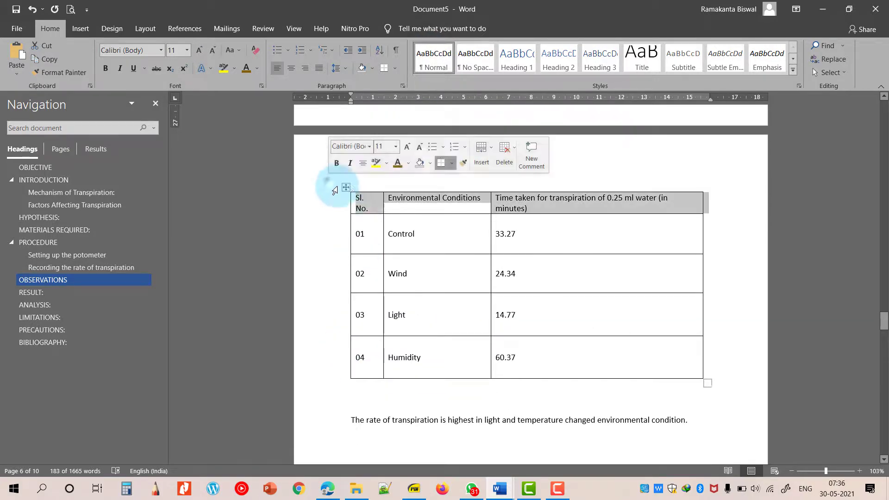
scroll(439, 344, down, 6)
shift+click(692, 175)
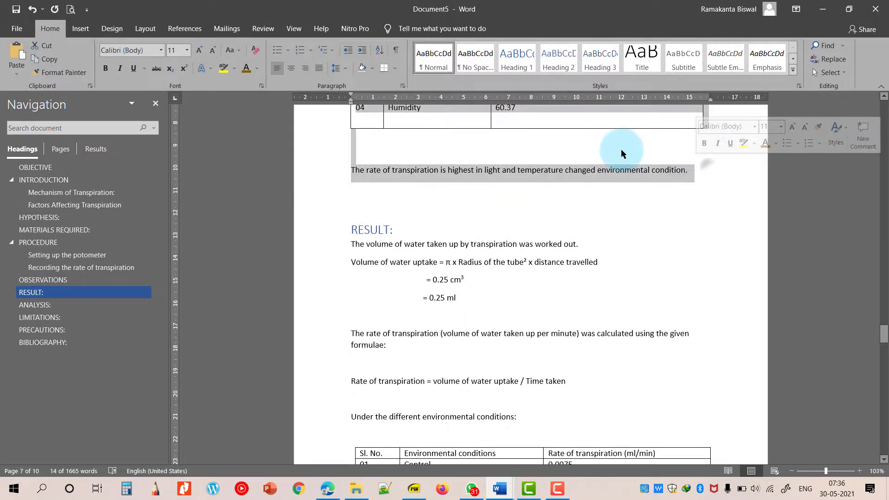
click(428, 64)
Apply the Normal style to the calculations and the transpiration rate table in the RESULT section
scroll(389, 258, down, 2)
drag(341, 160, 759, 254)
scroll(434, 185, down, 4)
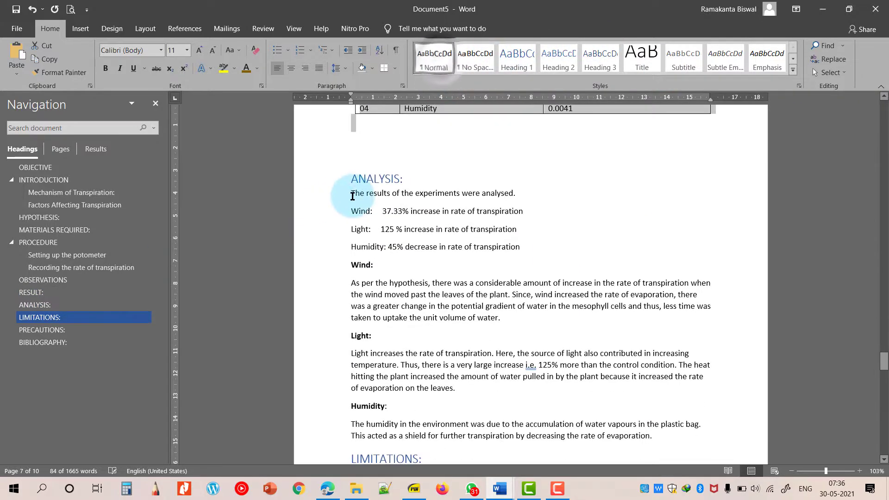
Apply the Normal style to all the text in the ANALYSIS section, from its first sentence through the Humidity paragraph
click(351, 196)
scroll(456, 250, down, 8)
scroll(454, 260, up, 3)
shift+click(671, 237)
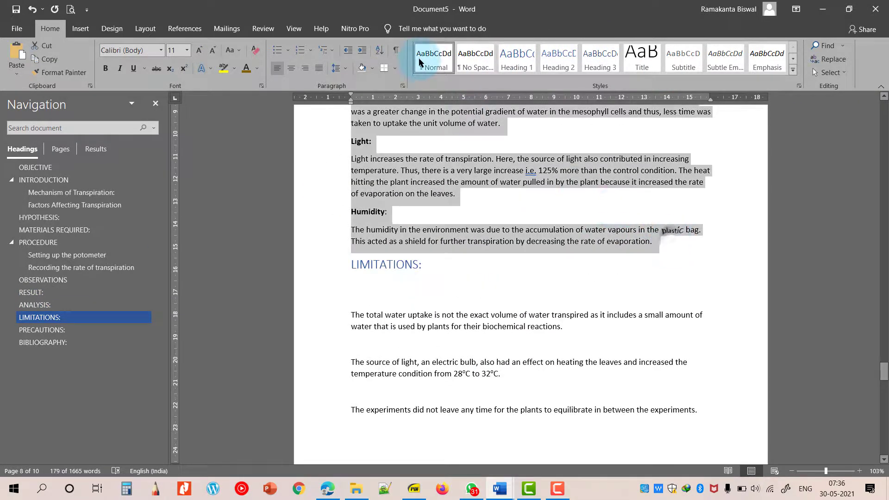
click(423, 58)
Apply the Normal style to the paragraphs in the LIMITATIONS section
scroll(387, 202, down, 4)
click(351, 178)
scroll(433, 222, down, 4)
scroll(438, 224, down, 2)
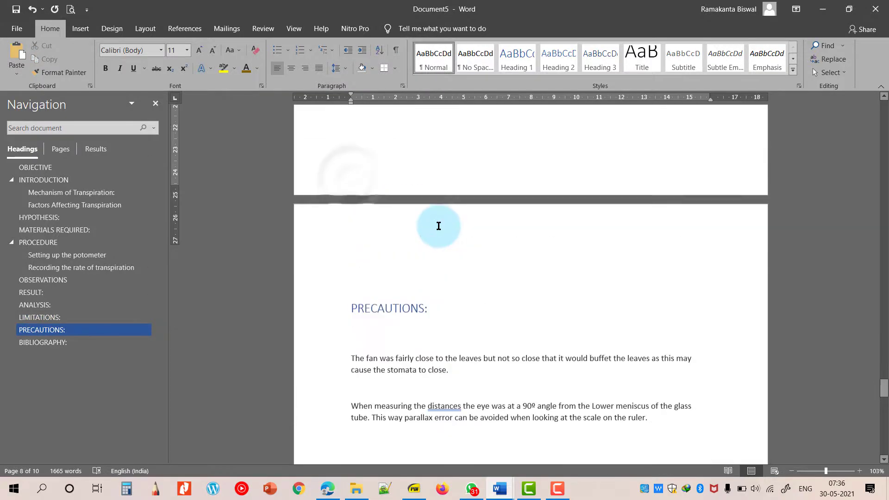
scroll(643, 214, up, 5)
drag(699, 215, 452, 121)
scroll(426, 162, down, 5)
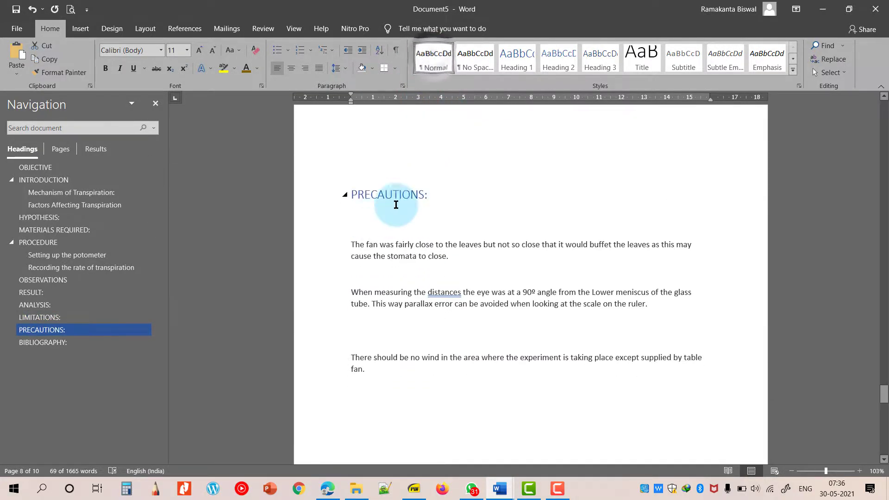
Apply the Normal style to the three paragraphs in the PRECAUTIONS section
click(351, 241)
scroll(377, 267, down, 4)
scroll(374, 226, up, 2)
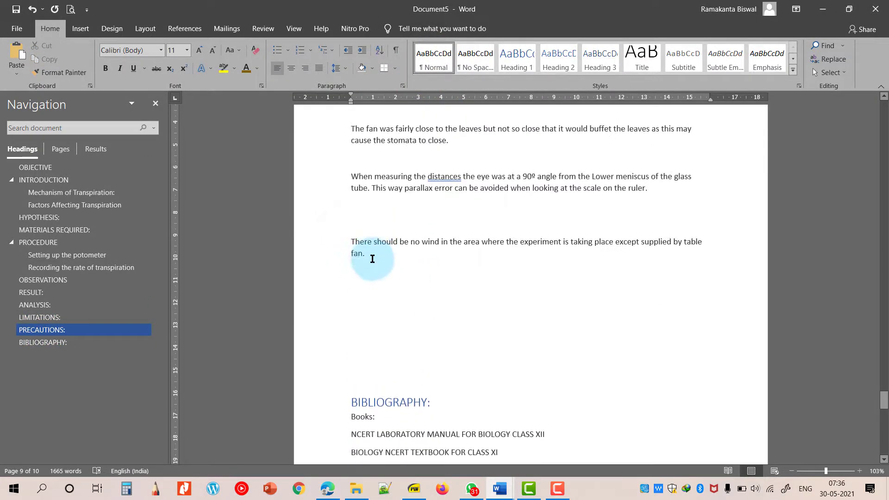
shift+click(368, 252)
Apply the Normal style to the books and website links listed under BIBLIOGRAPHY
scroll(404, 230, down, 4)
scroll(413, 245, down, 8)
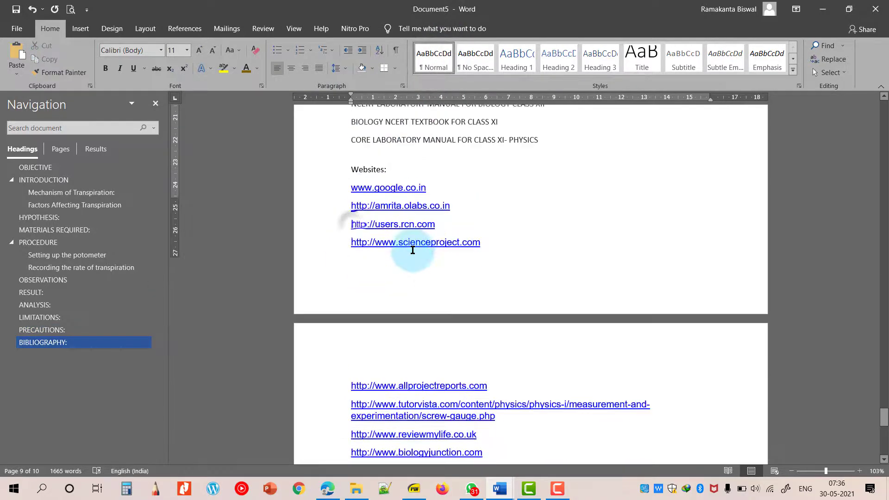
shift+click(481, 227)
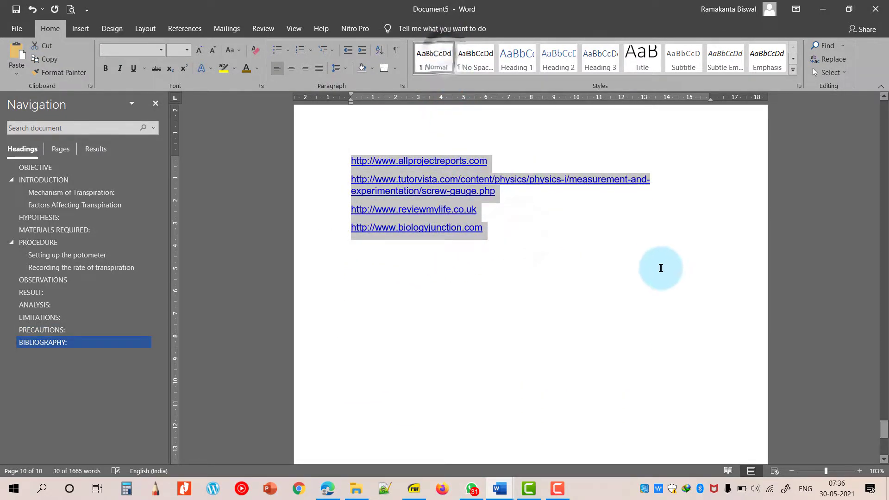
key(ctrl+Home)
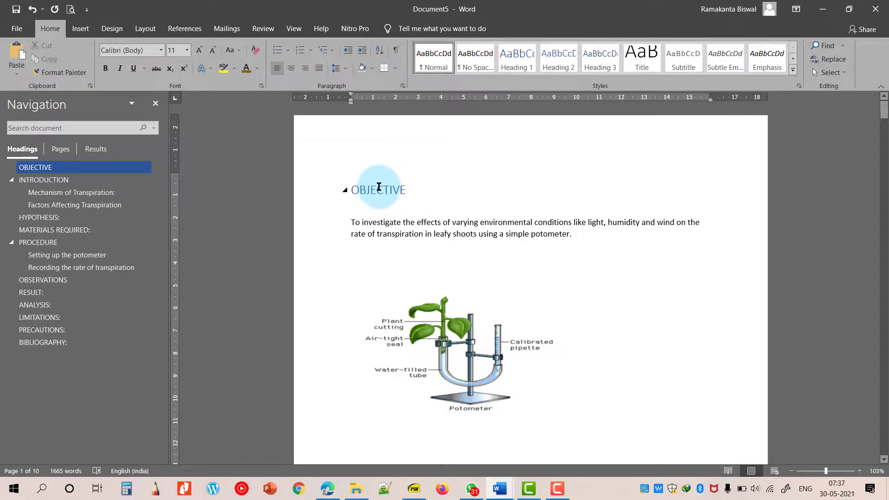
click(483, 205)
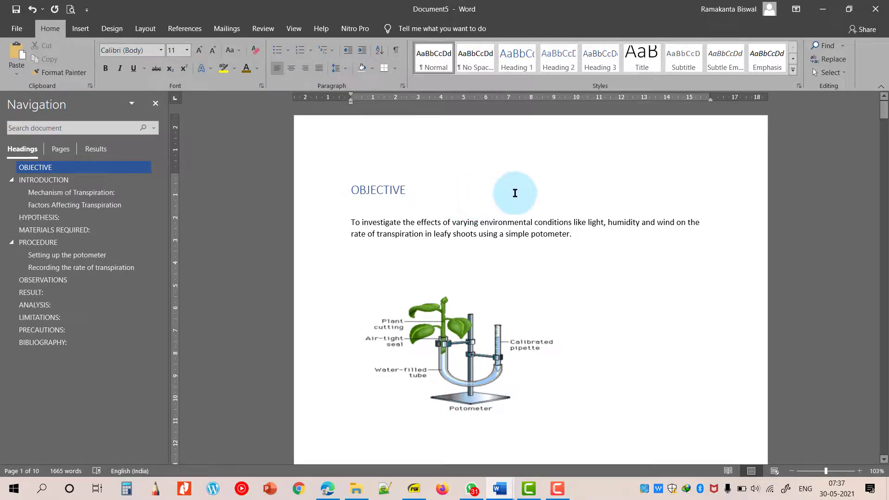
right_click(518, 62)
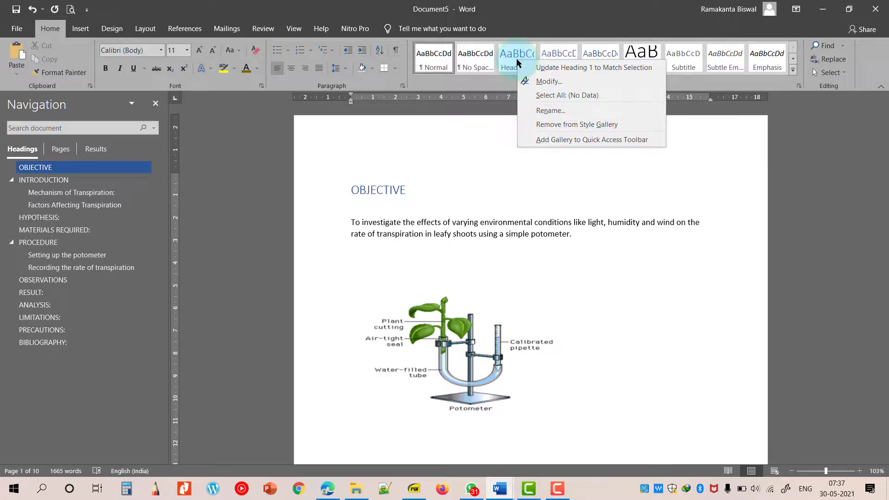
click(546, 81)
drag(400, 93, 664, 78)
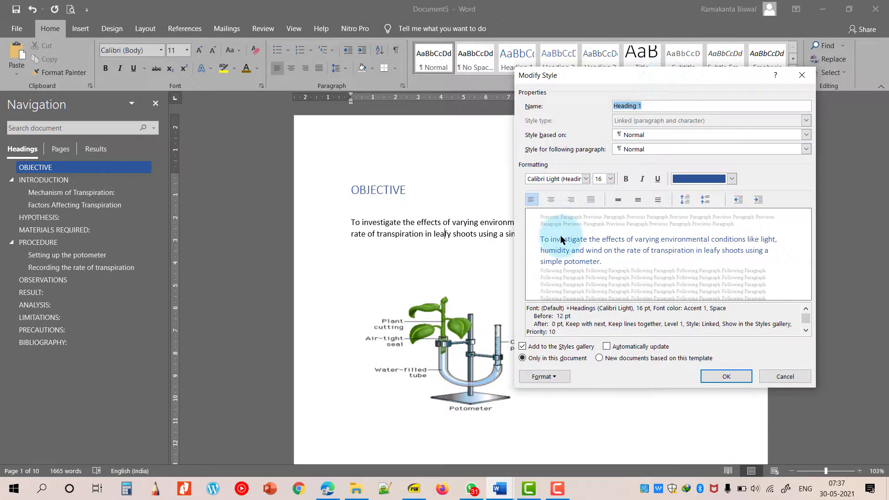
click(585, 179)
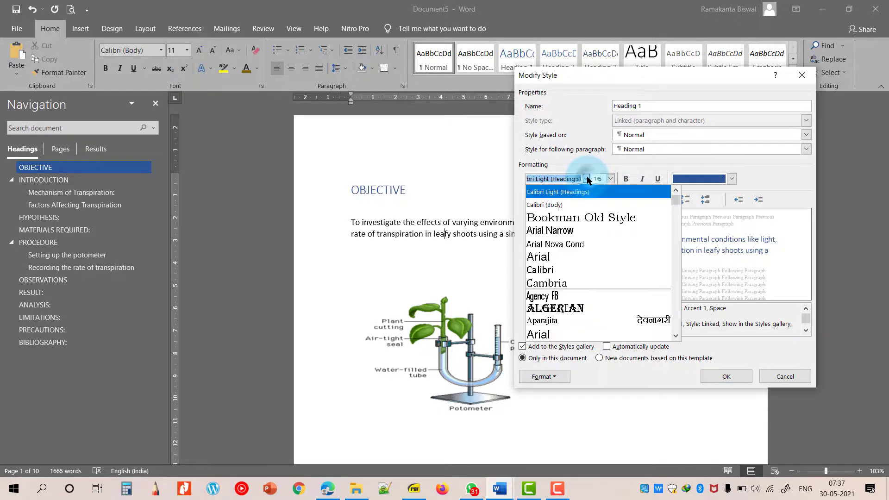
click(588, 222)
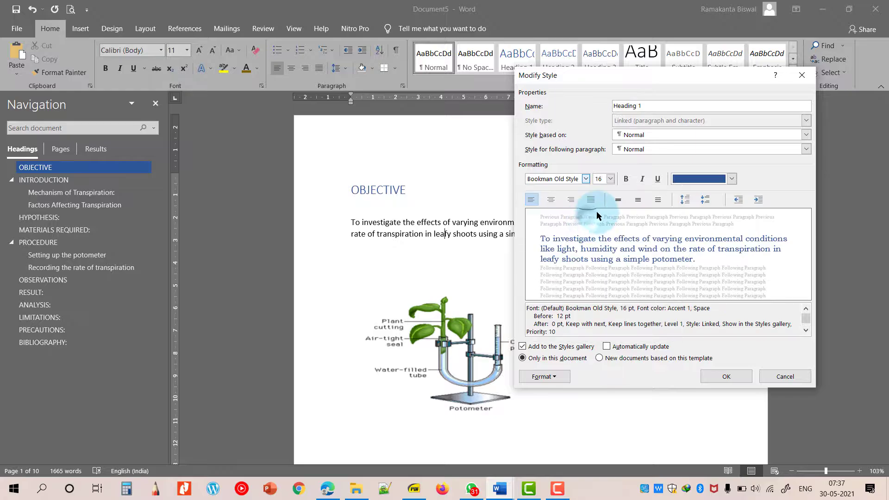
click(610, 178)
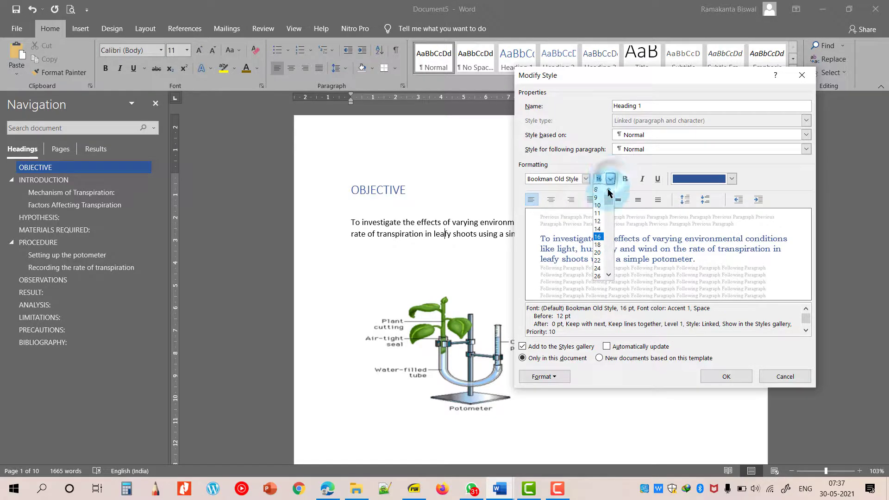
click(608, 276)
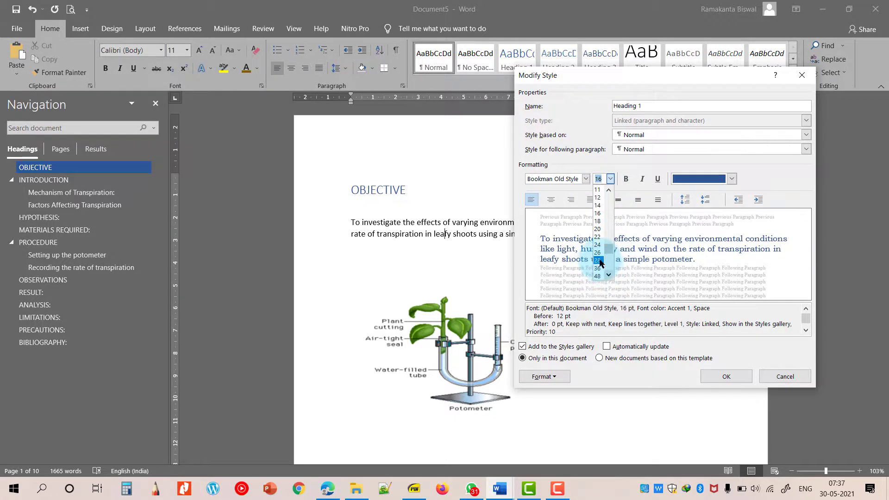
click(598, 269)
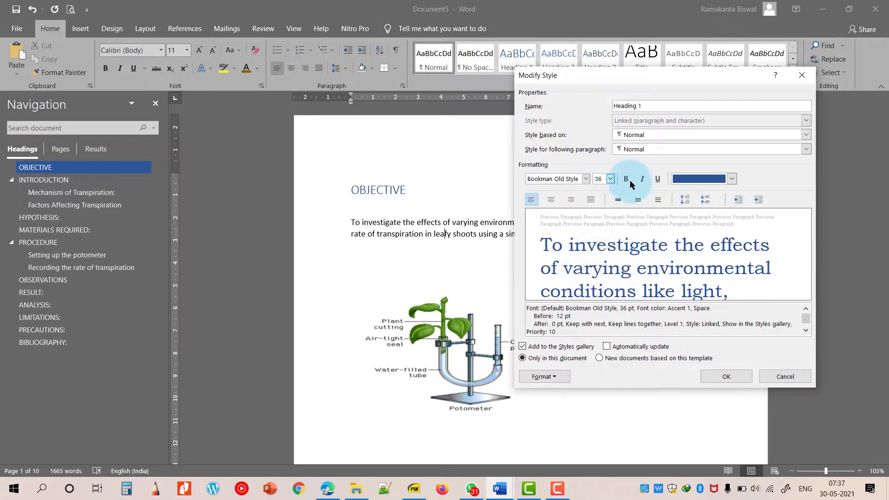
click(713, 184)
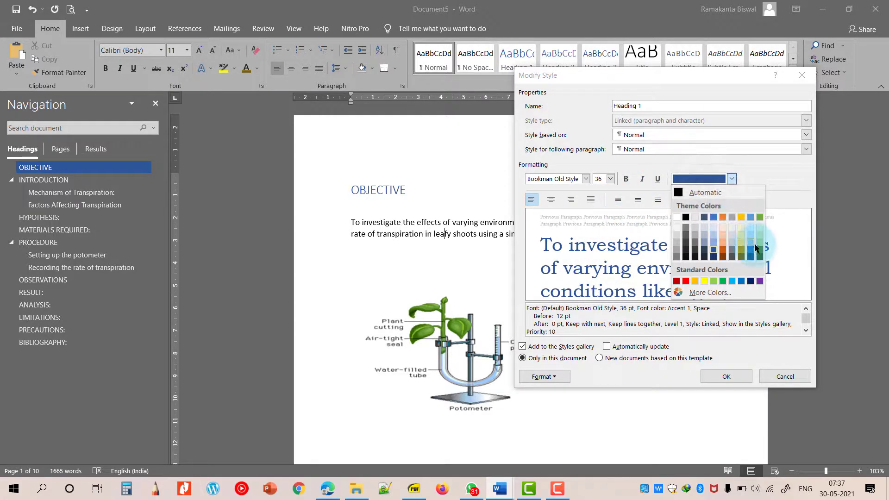
click(759, 258)
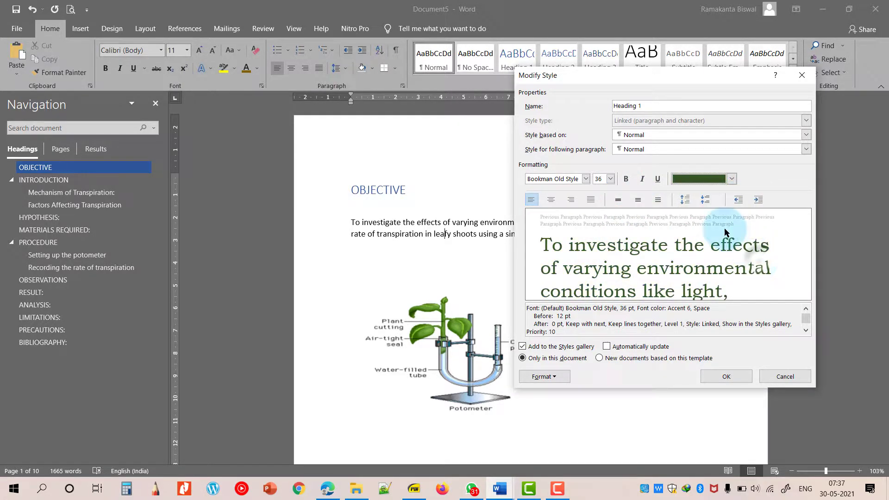
click(626, 179)
click(642, 179)
click(658, 178)
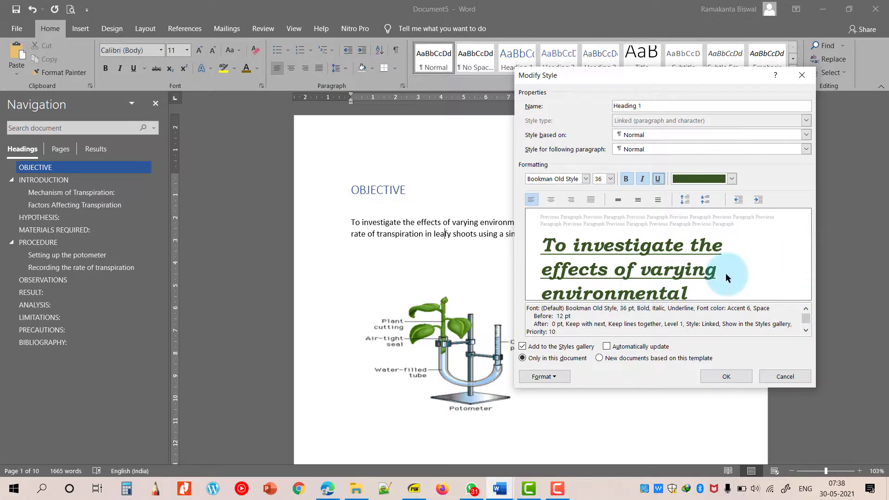
click(784, 377)
With the OBJECTIVE title as the sample, modify the Heading 1 style to use Bookman Old Style at 36 pt
click(378, 191)
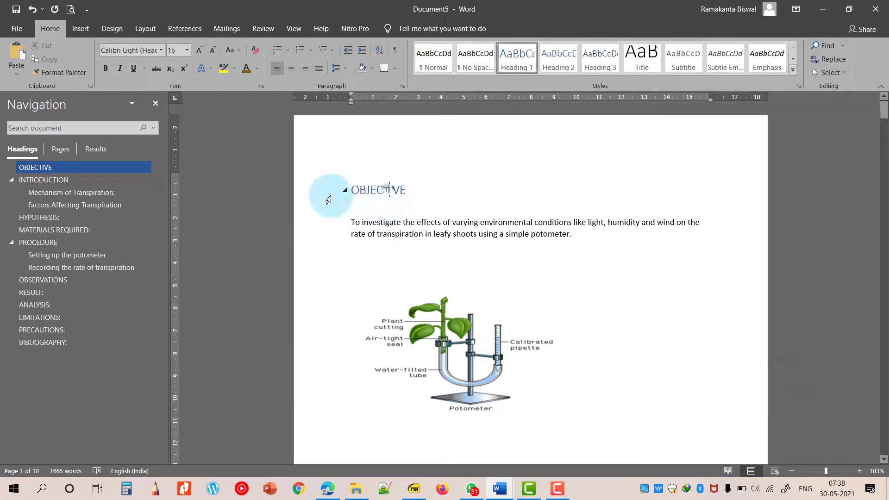
double_click(389, 188)
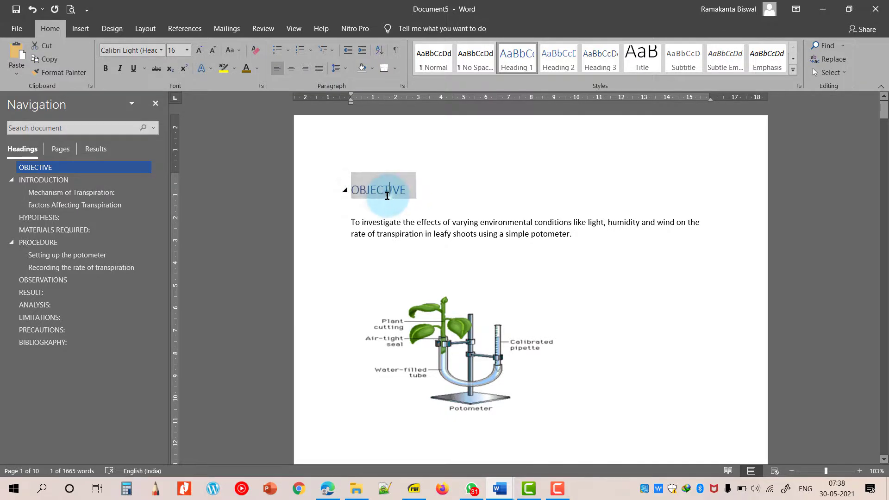
click(388, 190)
right_click(441, 72)
click(470, 98)
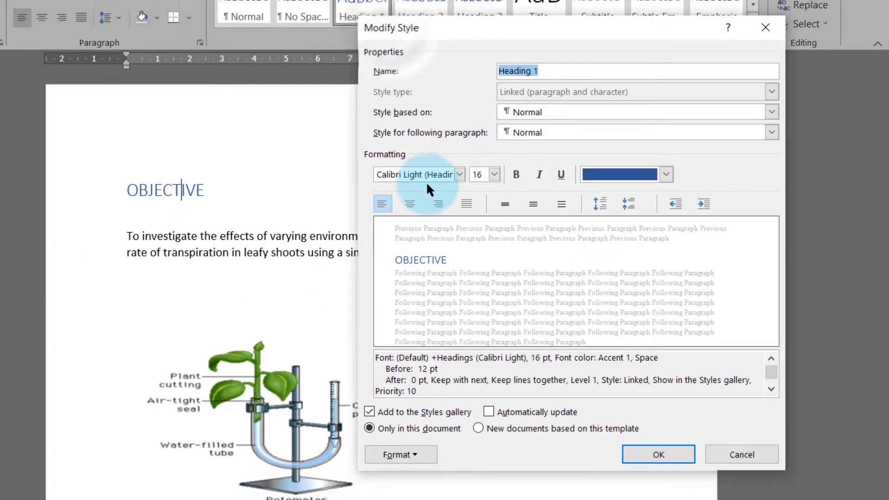
click(429, 175)
click(459, 174)
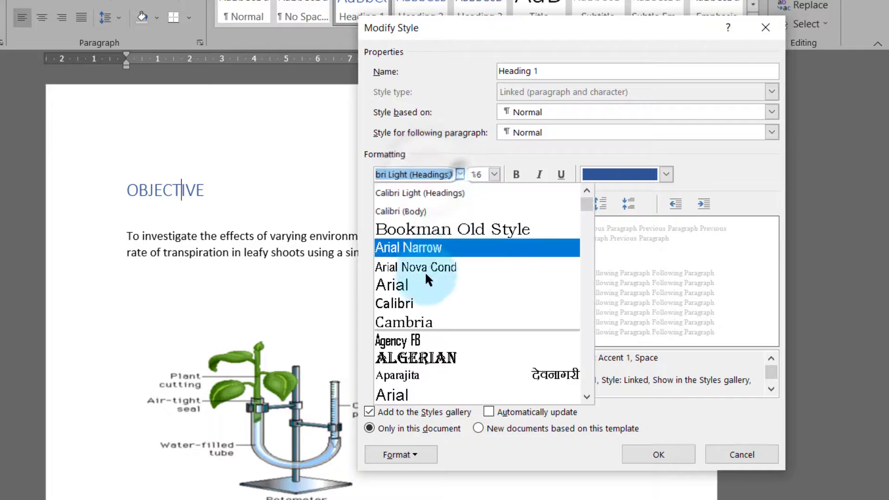
click(440, 231)
click(493, 174)
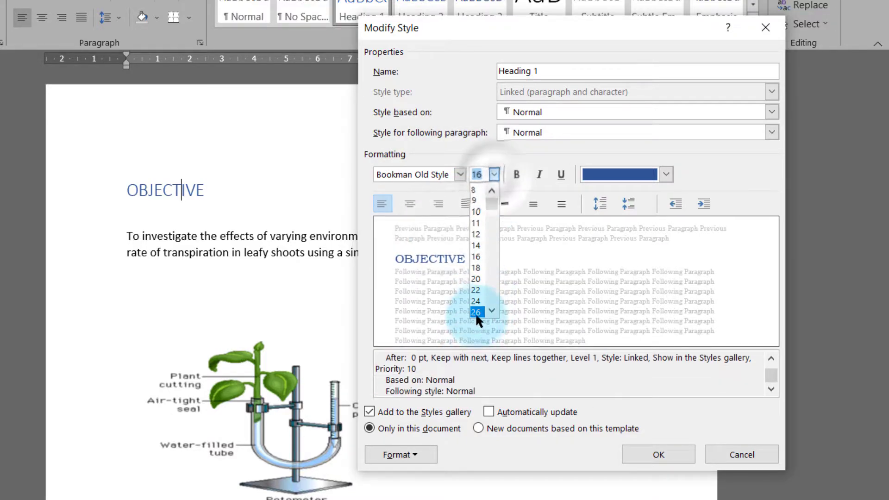
click(492, 310)
click(482, 302)
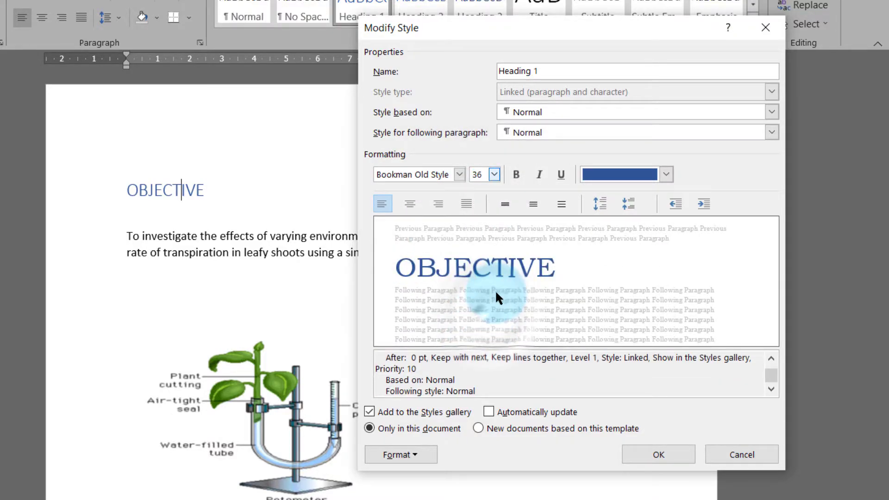
Make the Heading 1 style bold, italic and underlined, and set its font colour to dark green
click(517, 174)
click(538, 175)
click(560, 174)
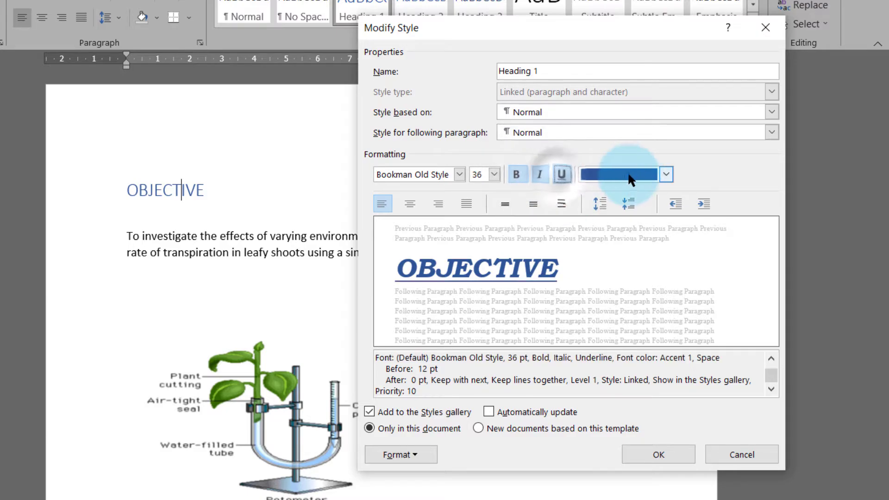
click(665, 174)
click(705, 285)
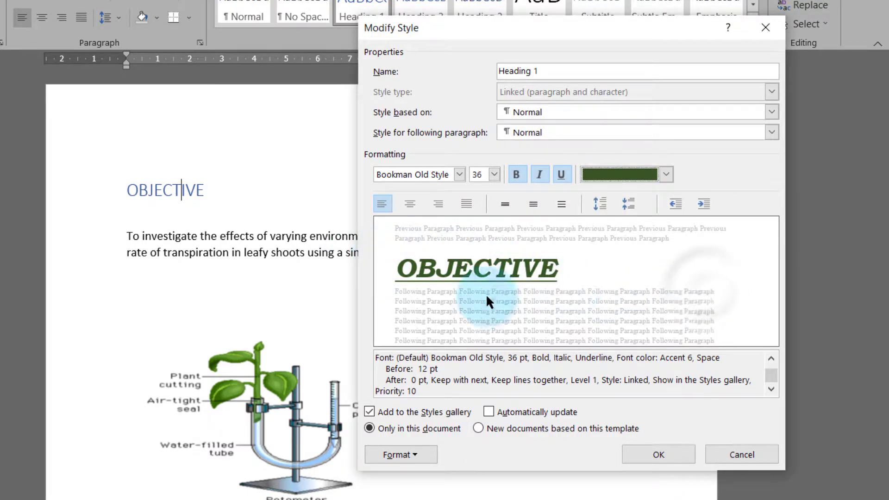
Set the paragraph alignment of the Heading 1 style to centered
click(627, 203)
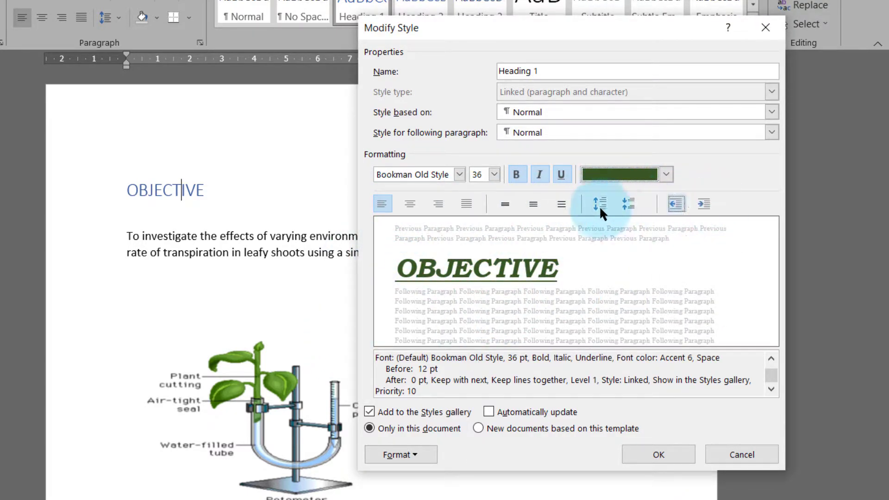
click(379, 204)
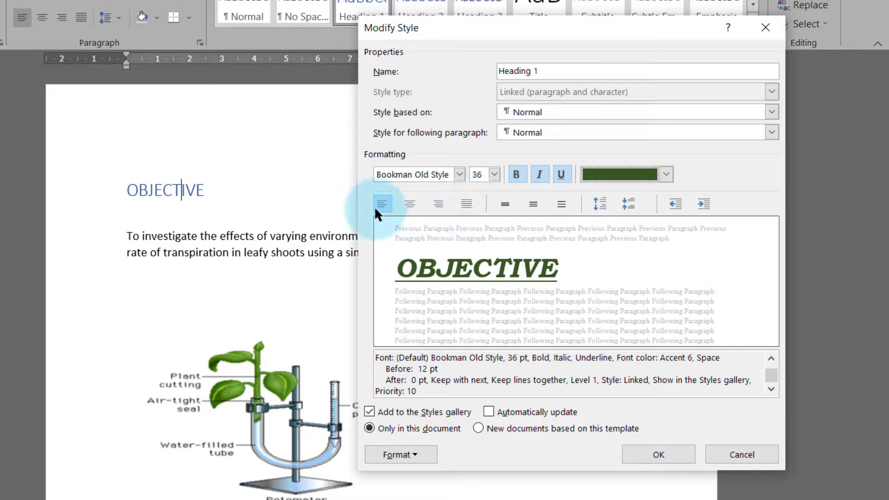
click(408, 202)
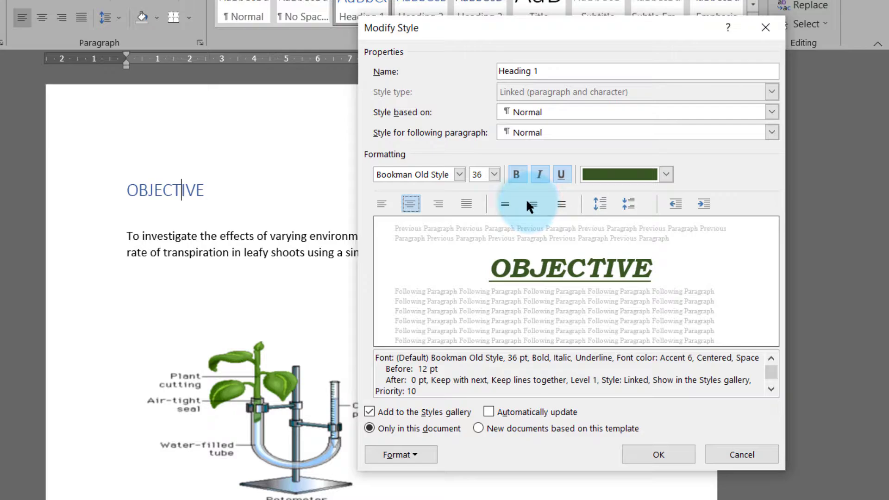
Set the line spacing of the Heading 1 style to 1.5 lines and apply the style changes
click(504, 204)
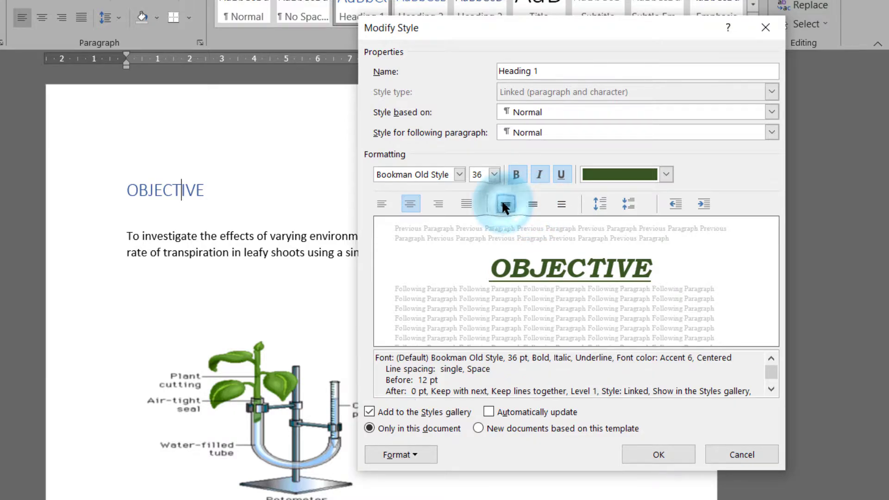
click(532, 204)
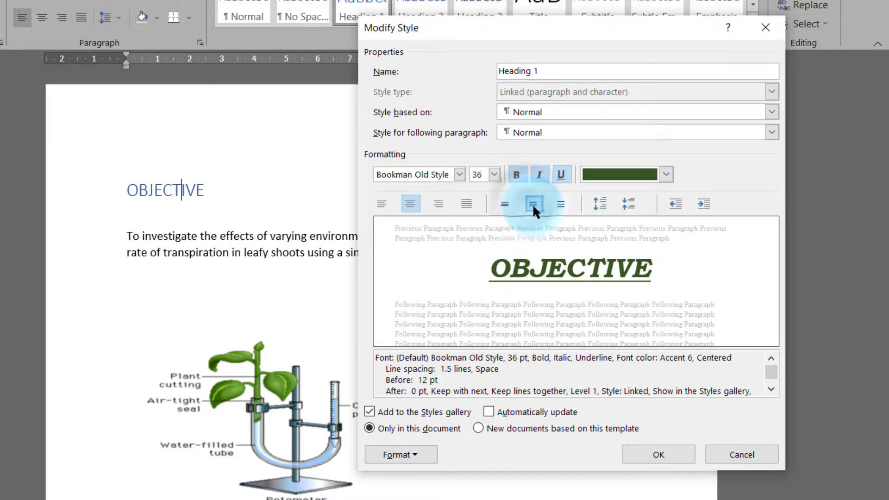
click(561, 204)
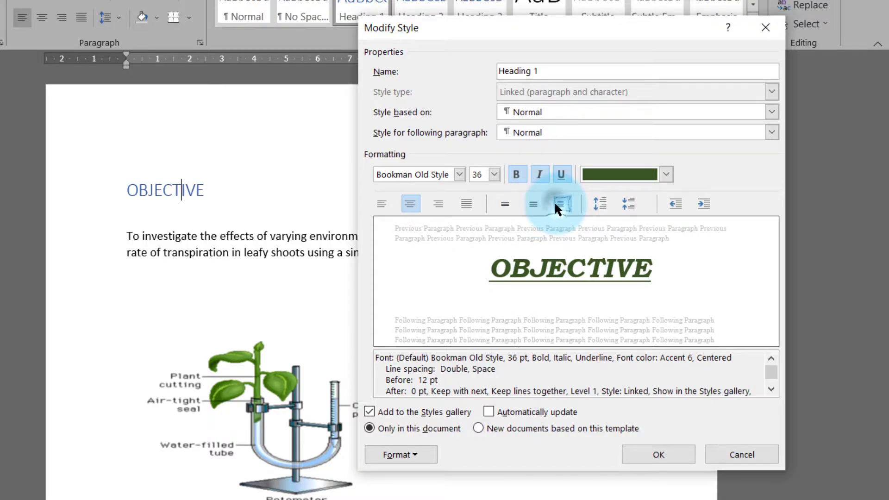
click(534, 205)
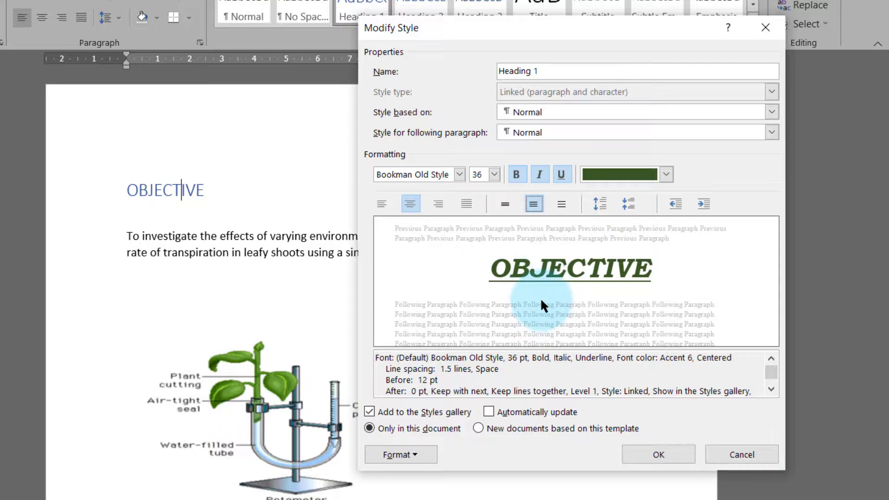
click(534, 206)
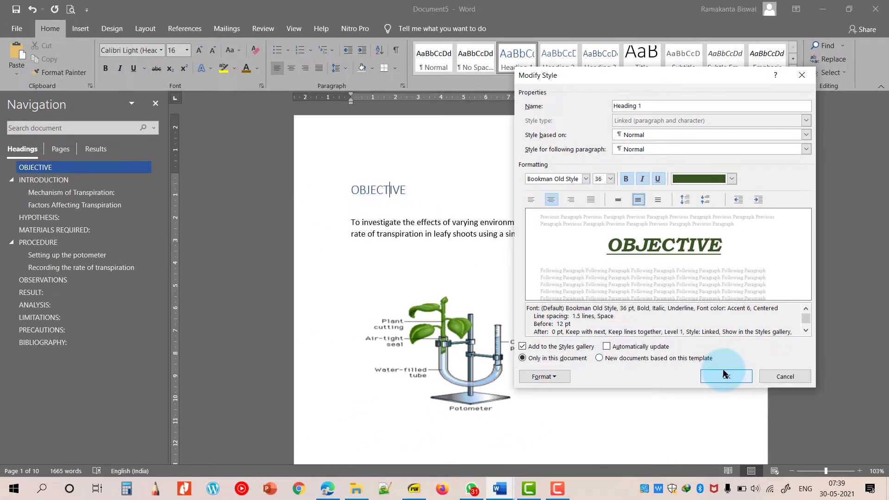
click(659, 454)
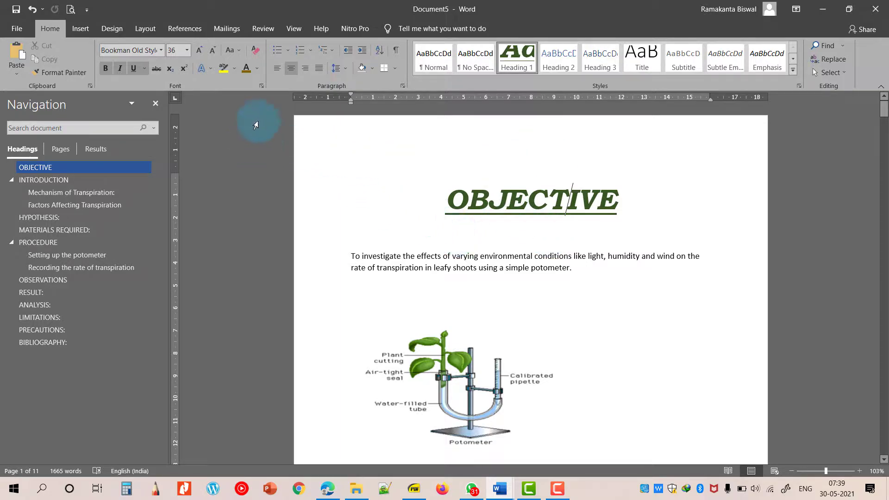
Show multiple pages at once and review the formatting of the main titles from OBJECTIVE to BIBLIOGRAPHY
click(293, 28)
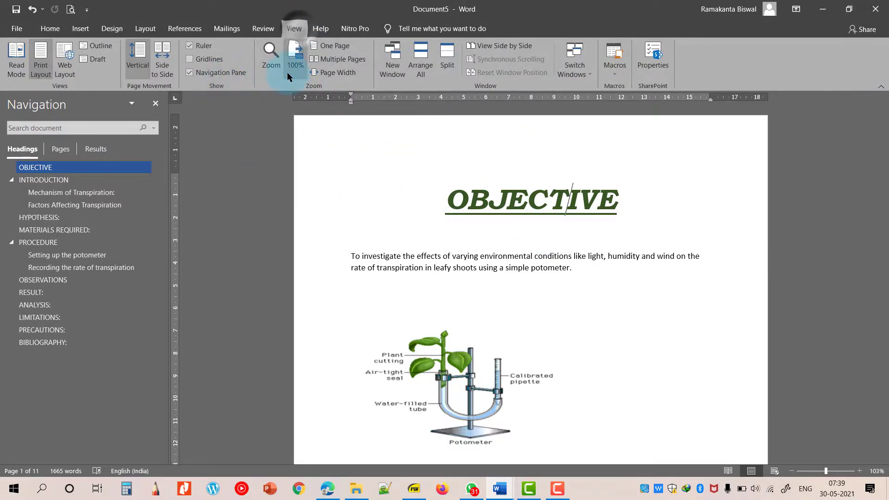
click(331, 59)
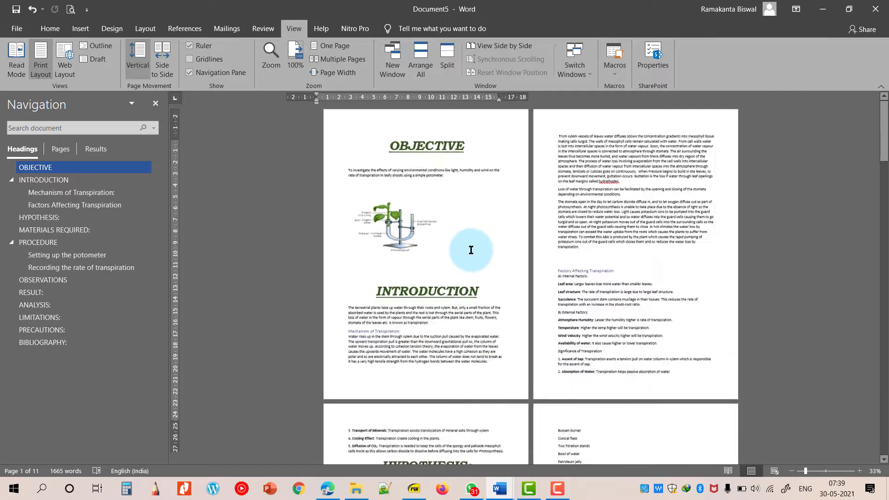
ctrl+scroll(468, 253, down, 2)
ctrl+scroll(468, 253, up, 1)
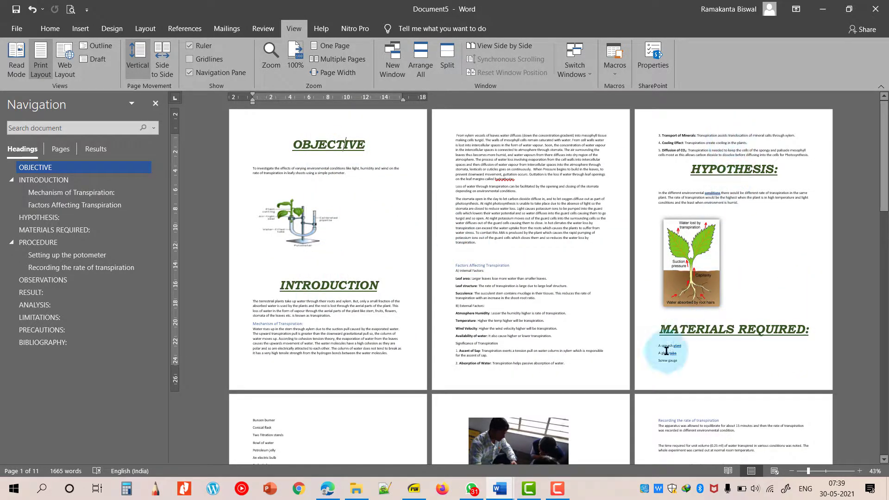
scroll(472, 371, down, 4)
scroll(479, 319, down, 13)
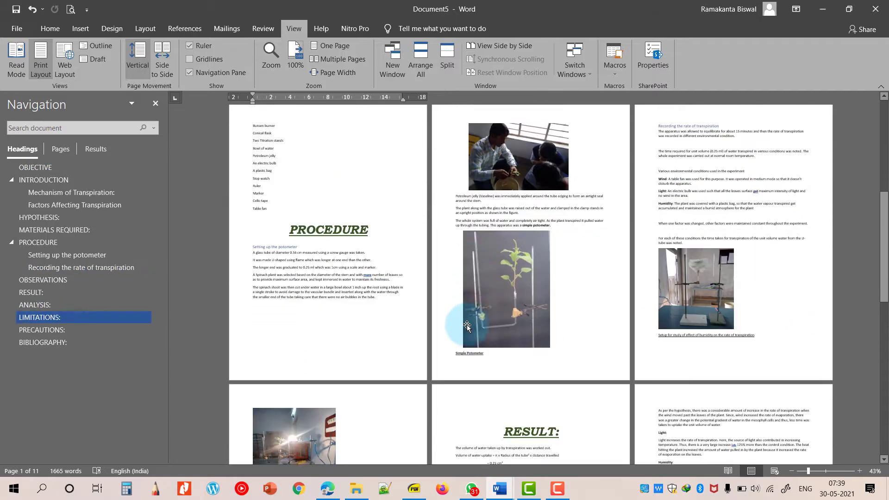
scroll(468, 325, down, 1)
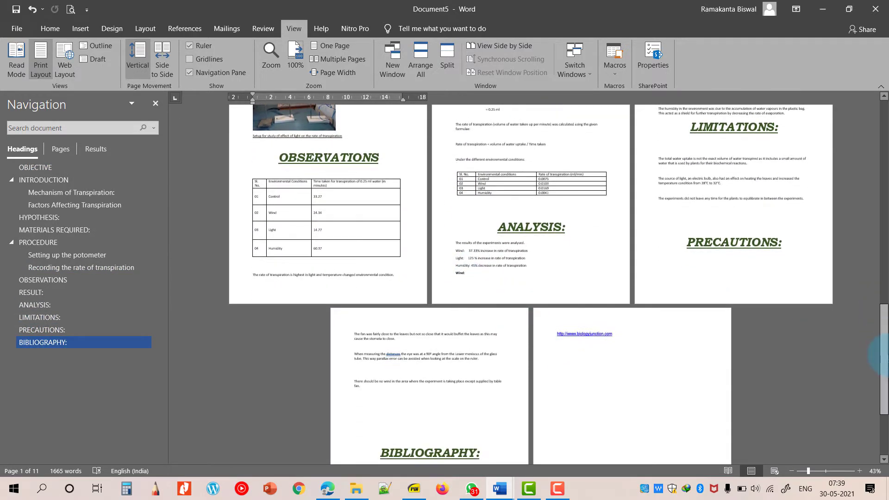
drag(884, 351, 881, 91)
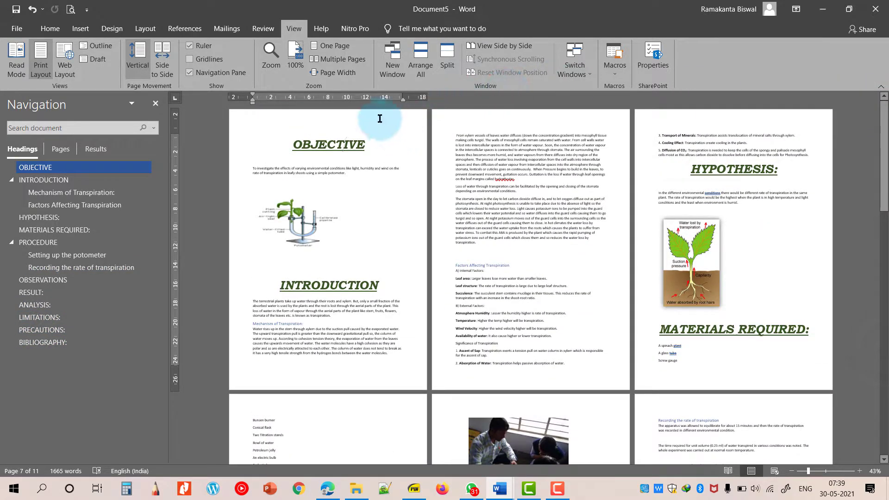
Modify the Heading 1 style again to use the Algerian font
click(50, 29)
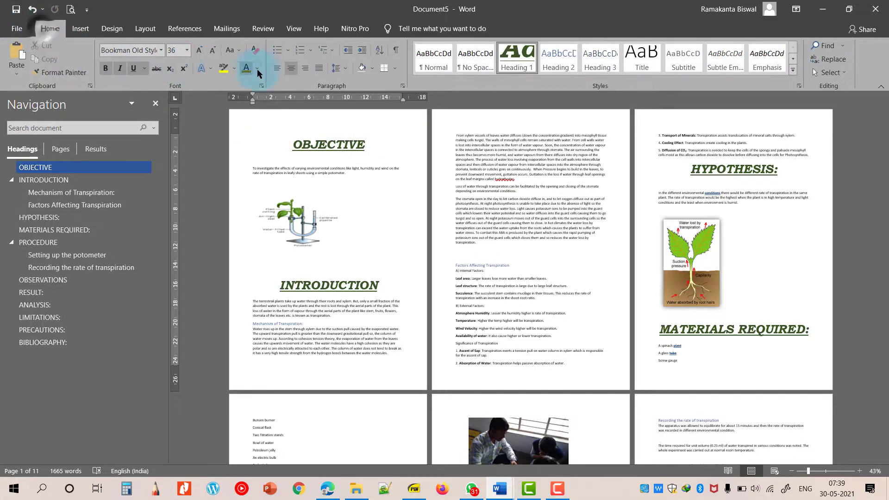
click(535, 65)
right_click(536, 66)
click(523, 93)
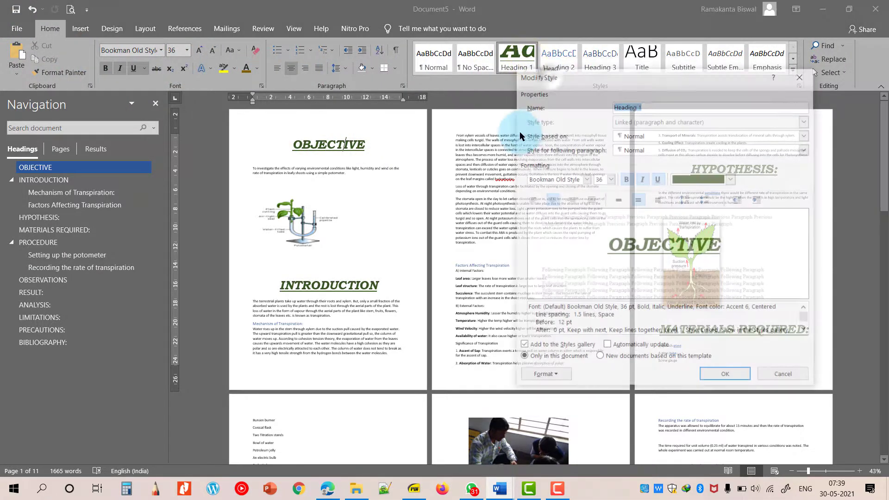
click(577, 179)
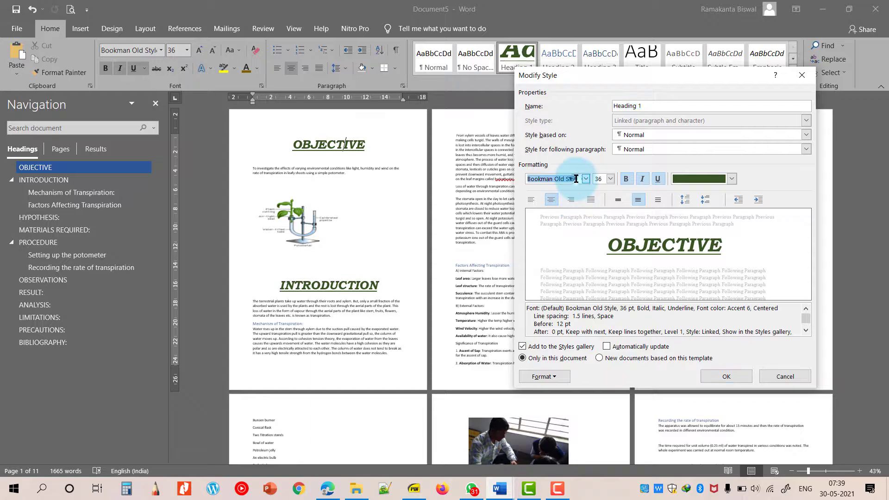
click(586, 178)
scroll(581, 277, down, 3)
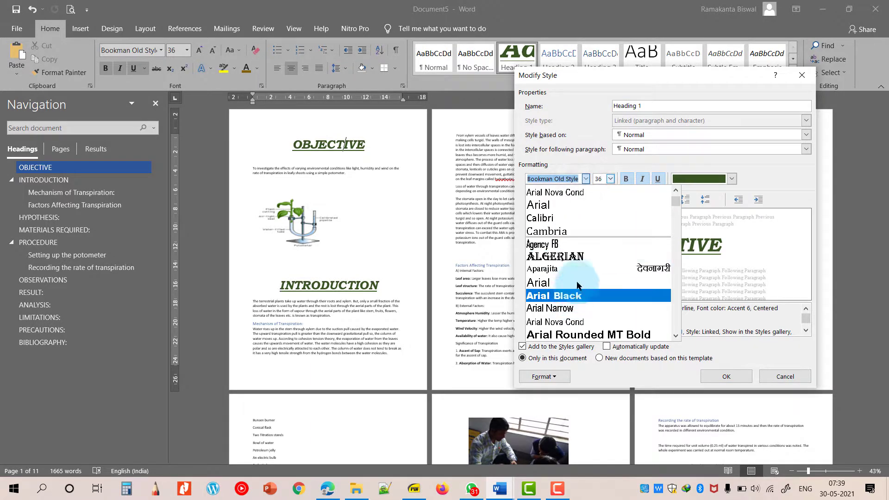
click(584, 257)
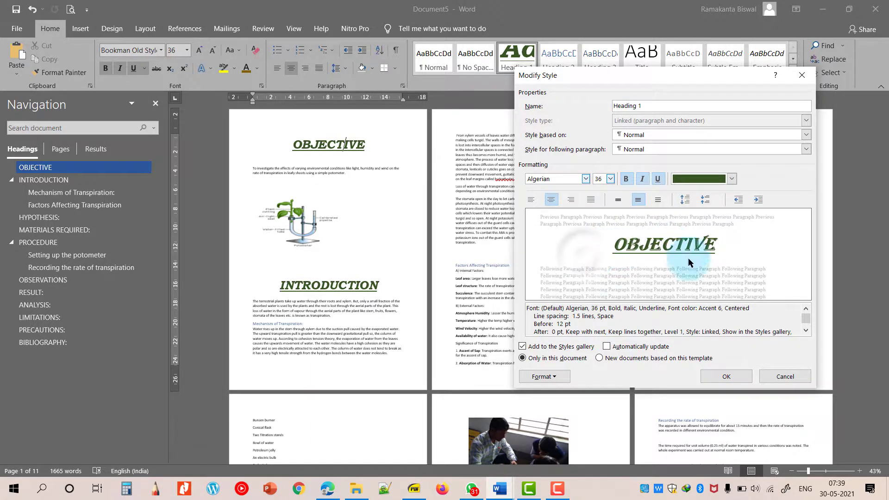
Set the Heading 1 font colour to the dark brown-orange theme shade and apply it to all main titles
click(731, 178)
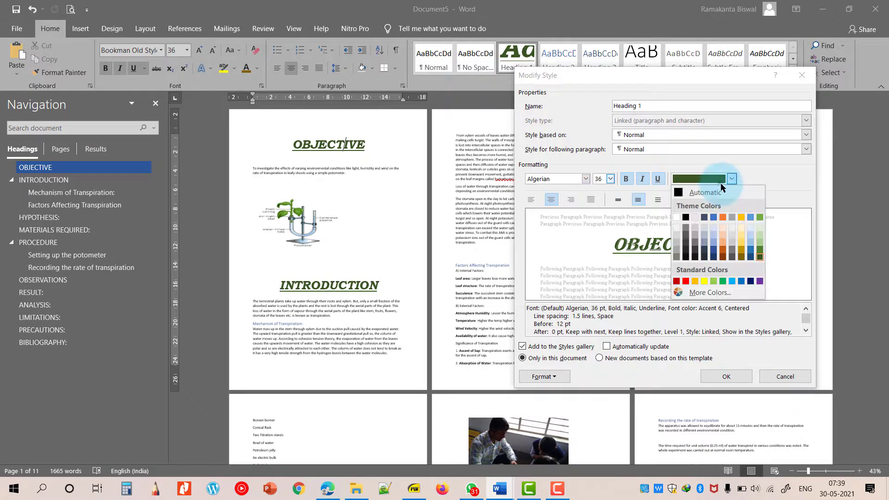
click(722, 256)
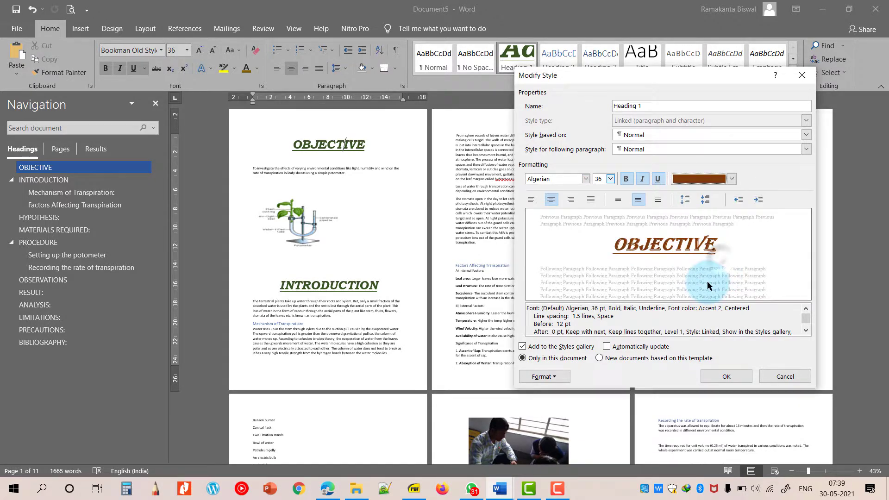
click(726, 376)
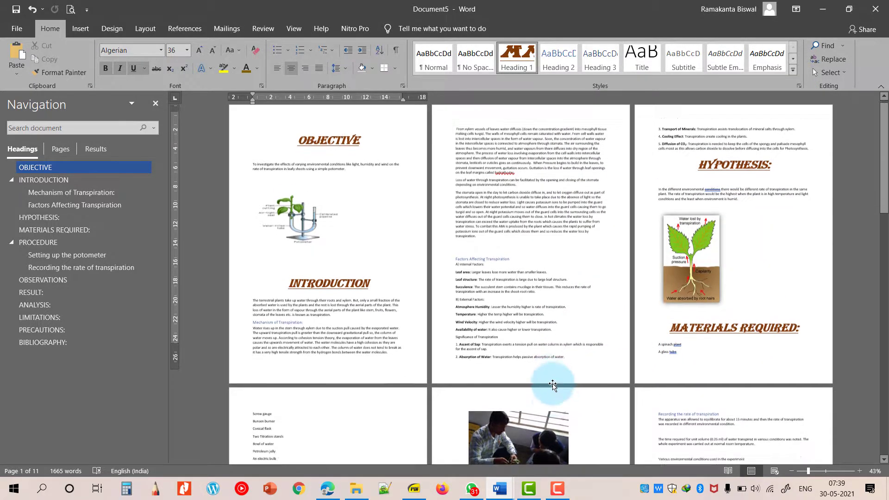
scroll(553, 385, down, 3)
scroll(551, 383, up, 3)
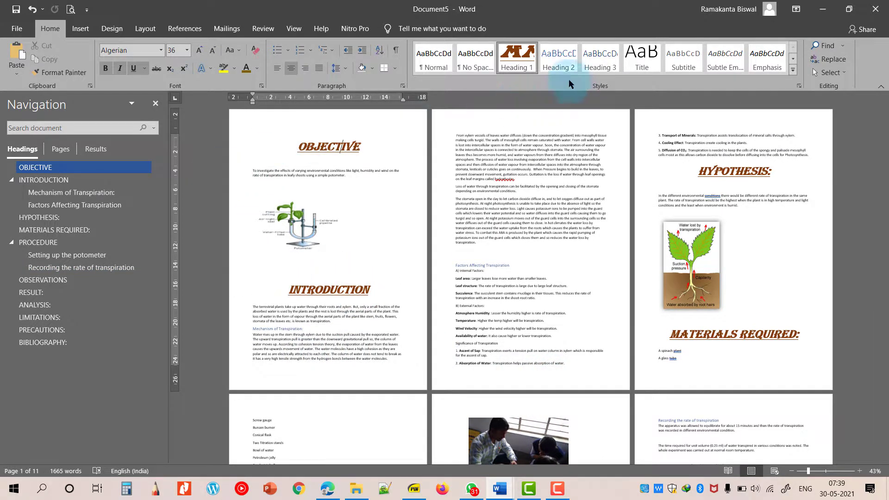
Modify the Heading 2 style to use Arial Narrow at 24 pt
right_click(560, 68)
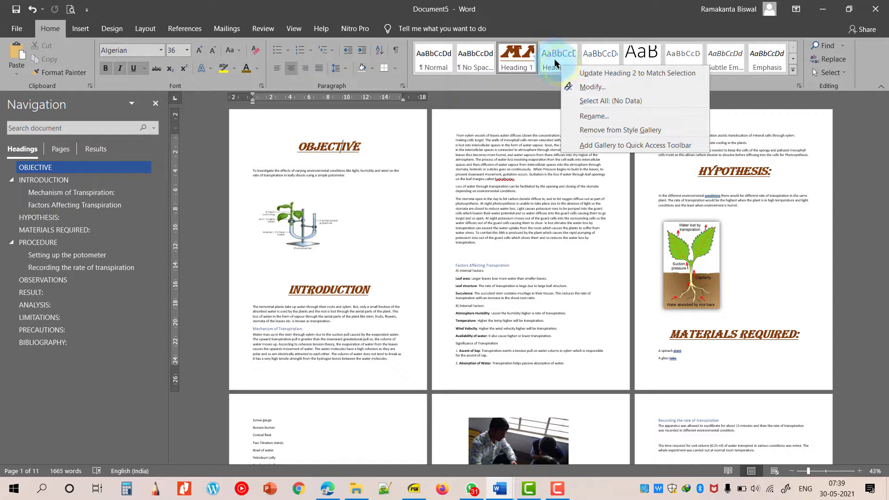
click(470, 102)
right_click(561, 59)
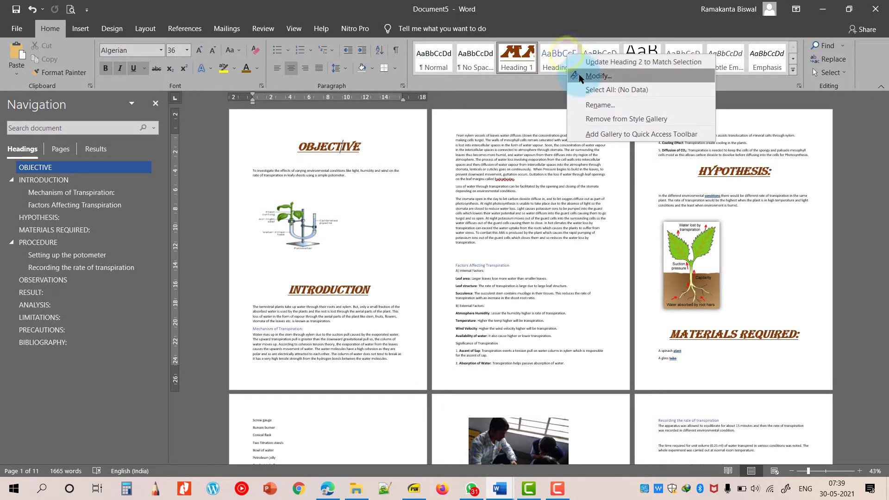
click(578, 75)
drag(578, 73, 428, 100)
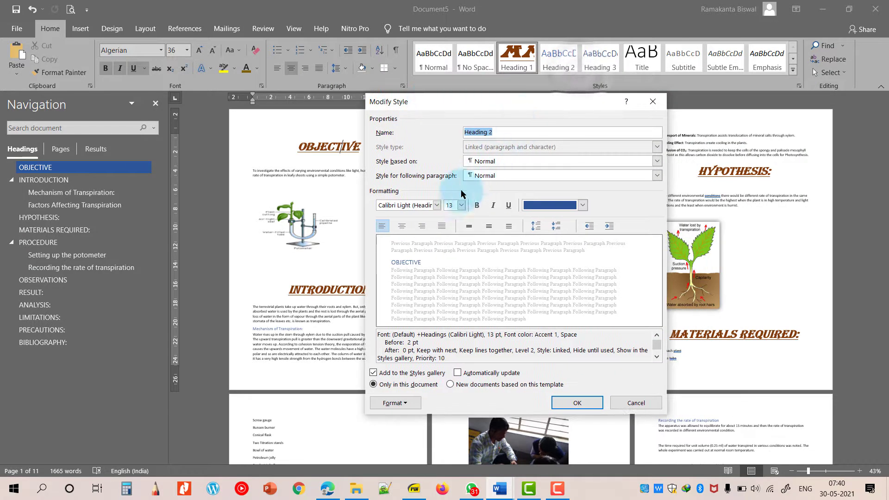
click(436, 205)
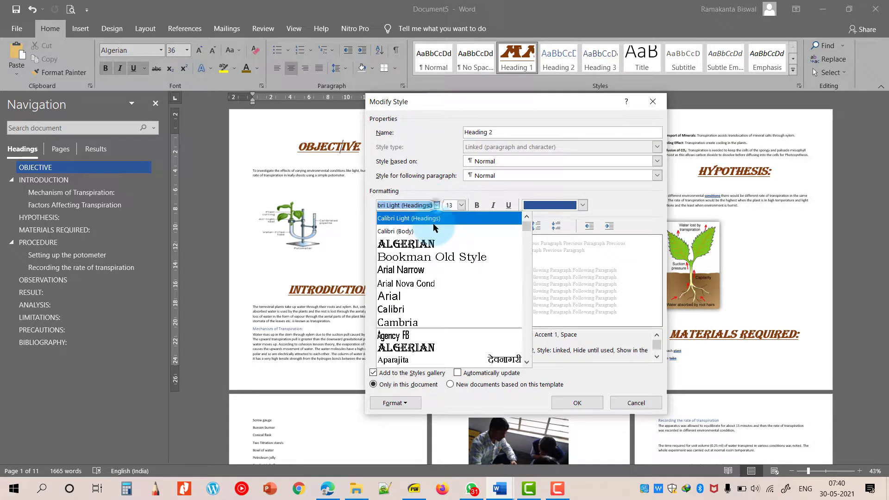
click(437, 269)
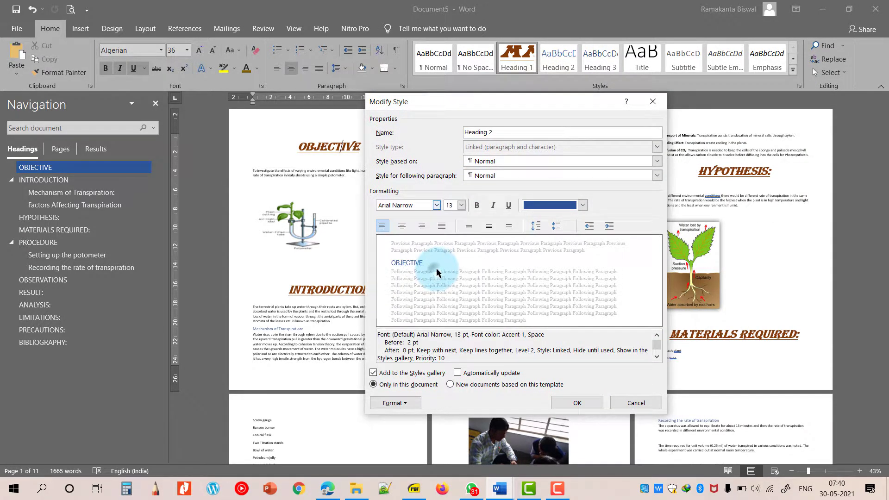
click(462, 205)
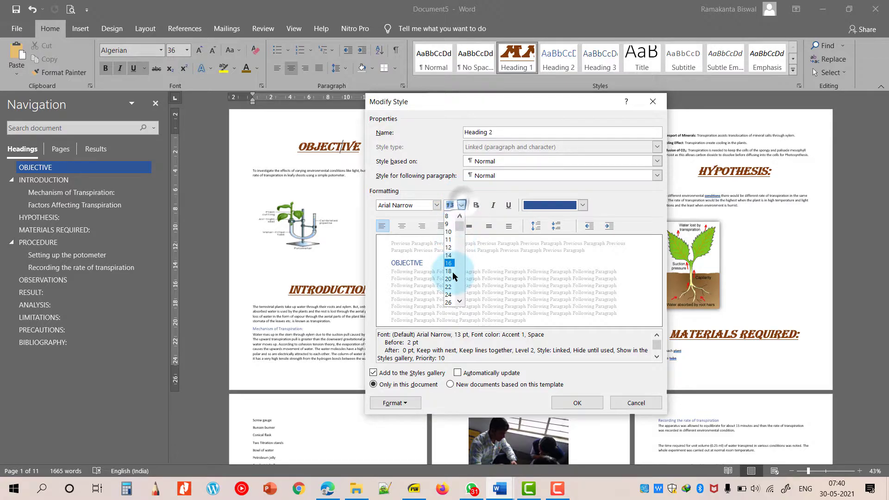
click(453, 296)
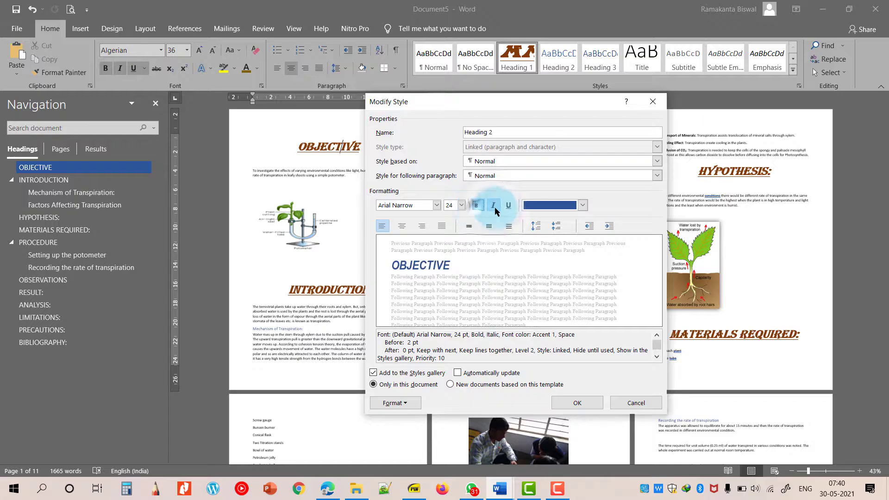
Make the Heading 2 style bold, italic and underlined, and set its font colour to dark green
click(508, 205)
click(582, 205)
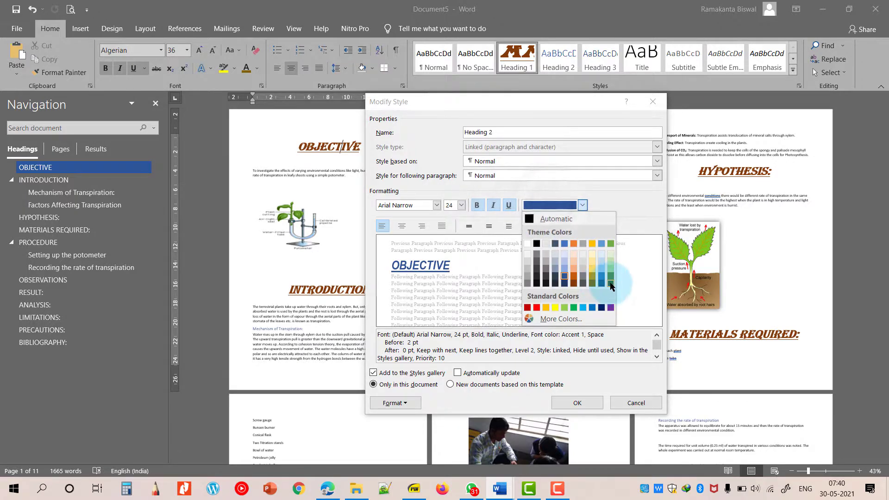
click(610, 284)
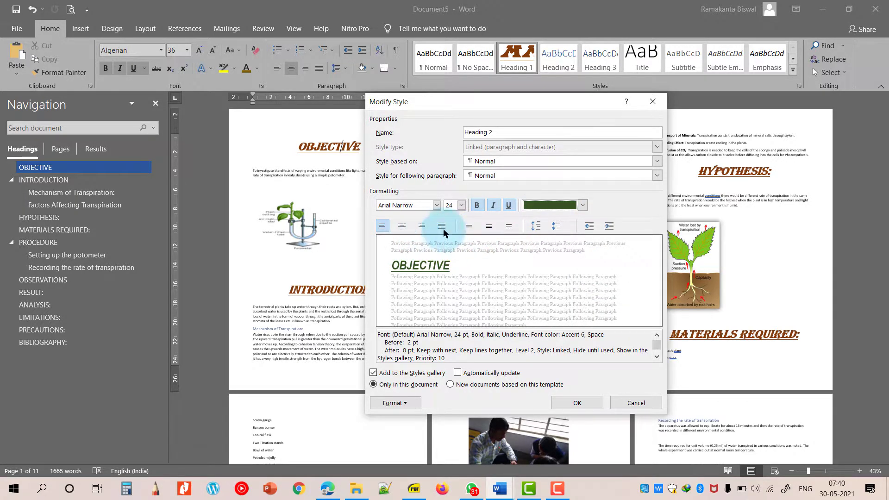
Give the Heading 2 style a 1.27 cm left indent and 1.5 line spacing, and apply the changes to the subheadings
click(610, 226)
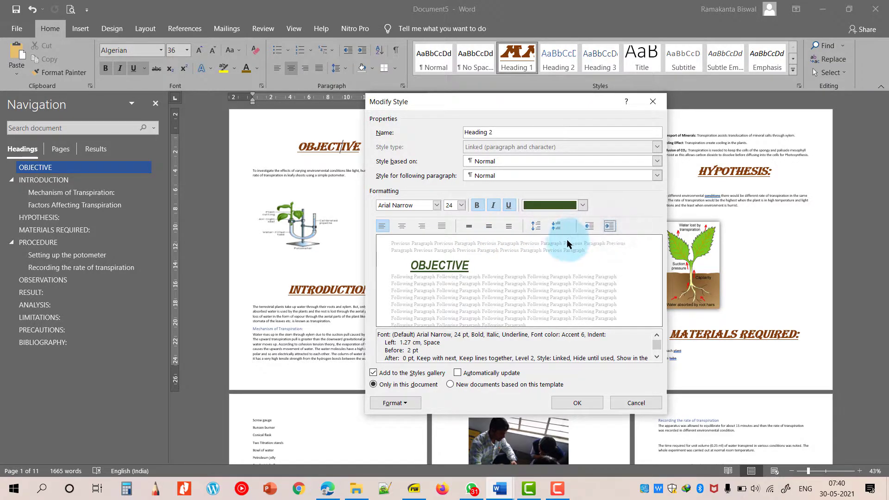
click(489, 227)
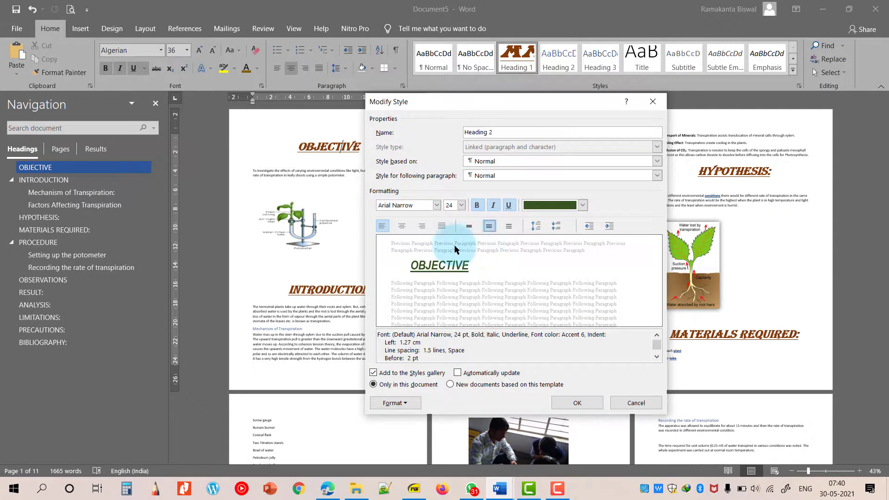
click(599, 403)
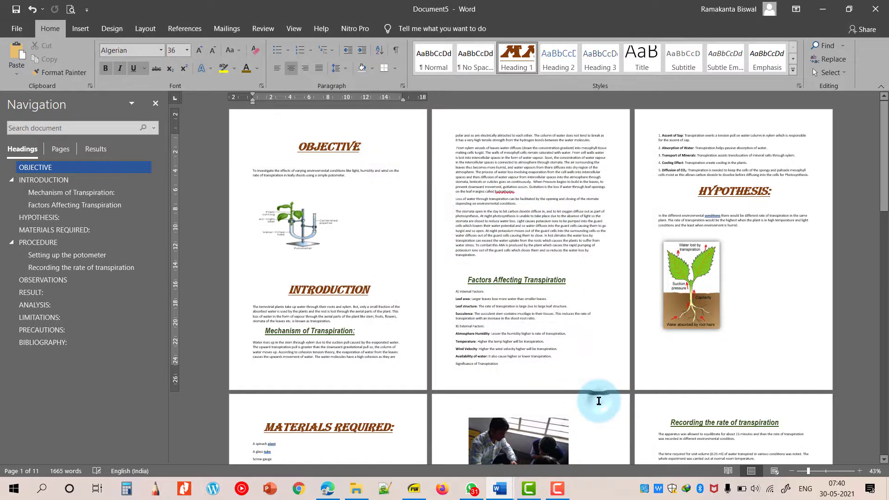
scroll(587, 321, down, 5)
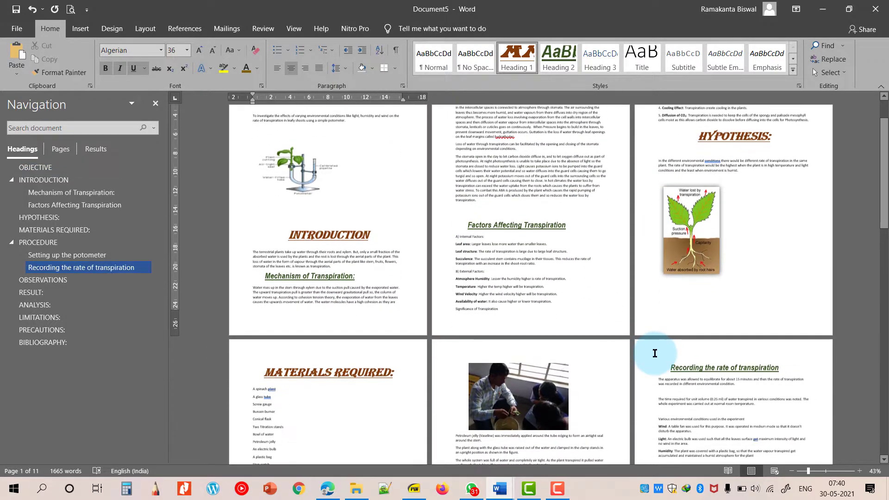
scroll(663, 318, up, 5)
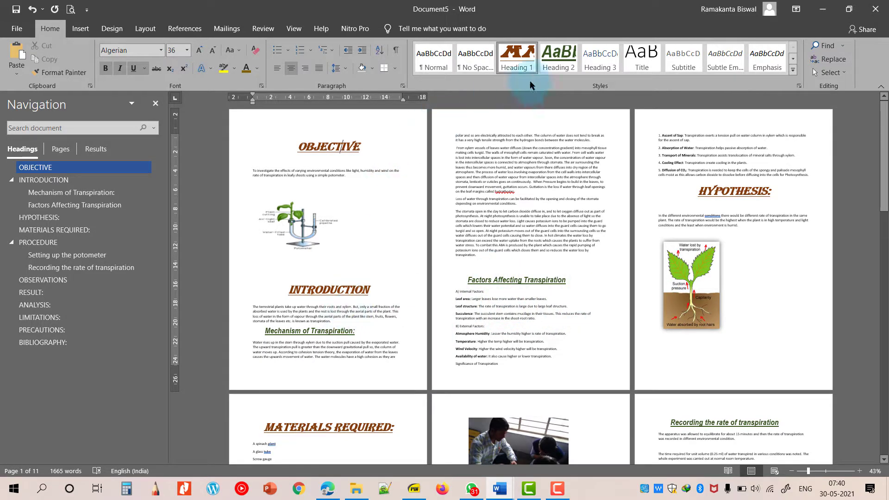
Change the Heading 2 style's font to Arial and apply it to the subheadings throughout the report
right_click(559, 75)
click(595, 83)
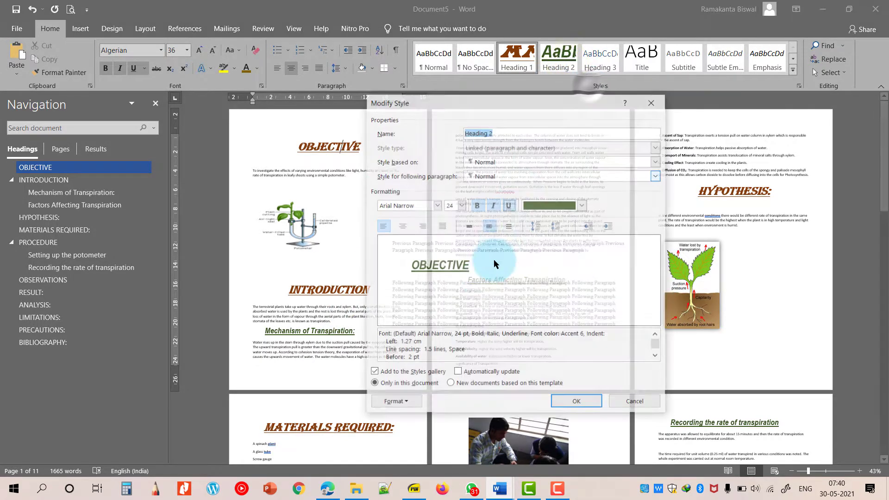
click(436, 206)
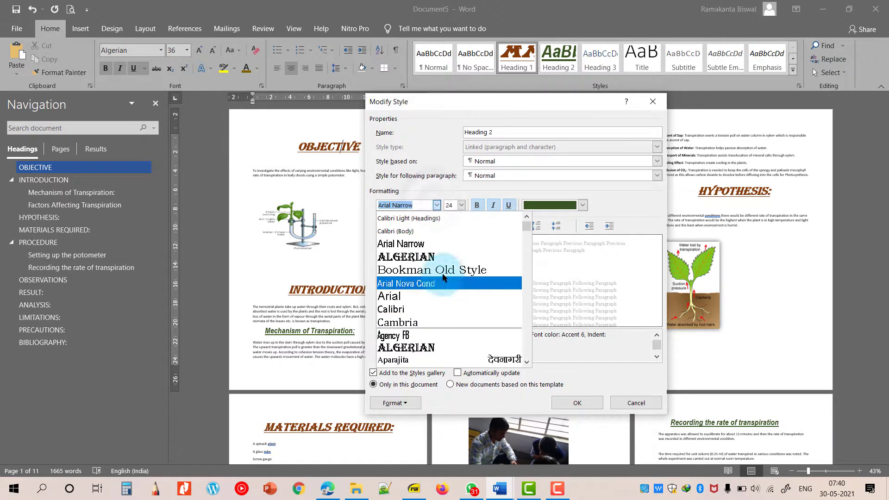
click(426, 295)
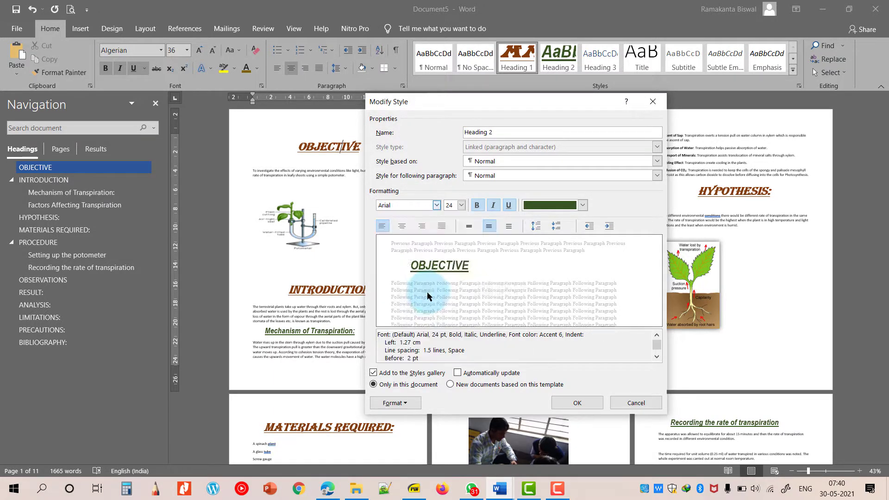
click(577, 403)
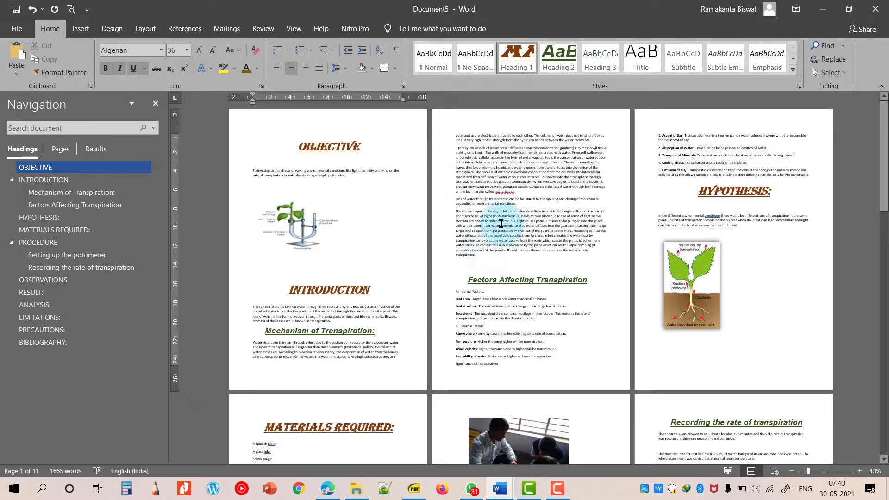
scroll(484, 266, up, 3)
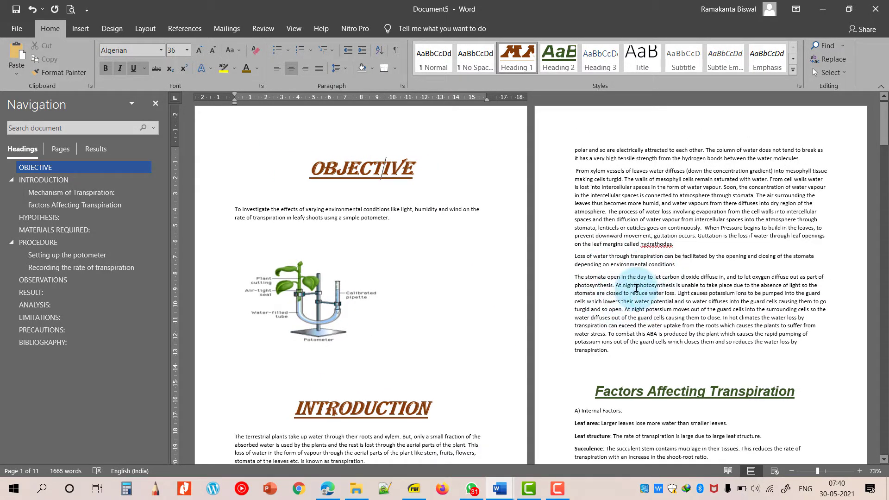
scroll(623, 289, down, 5)
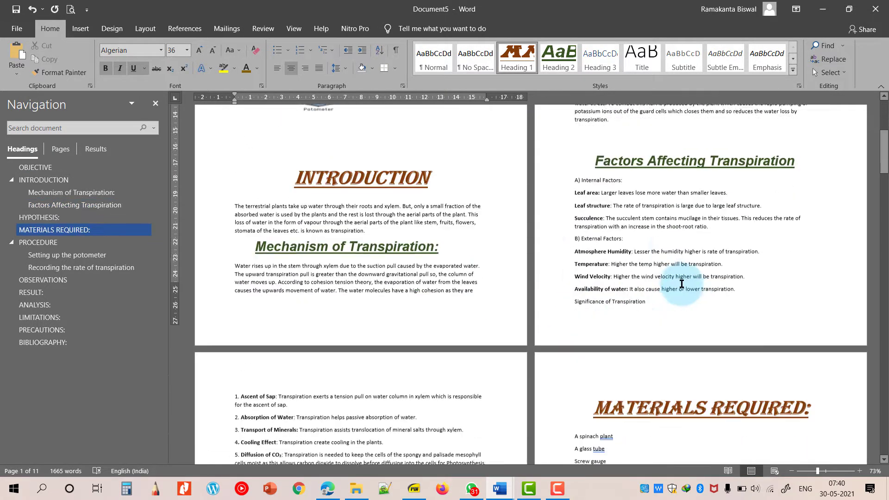
scroll(681, 283, up, 2)
scroll(681, 284, up, 3)
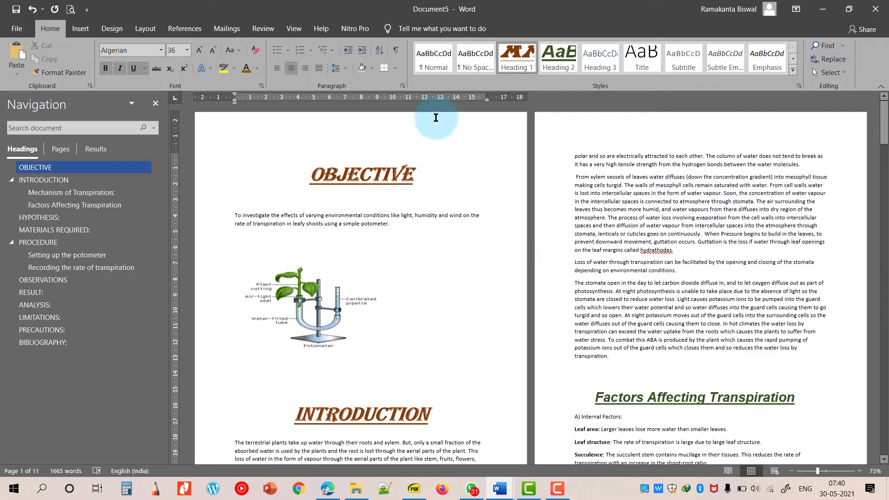
Modify the Normal style to use Bookman Old Style at 16 pt
click(435, 58)
right_click(431, 60)
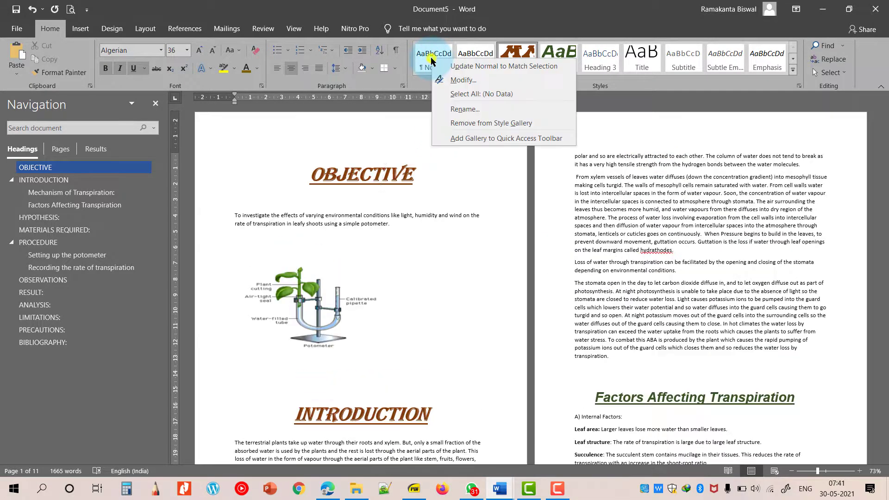
click(462, 80)
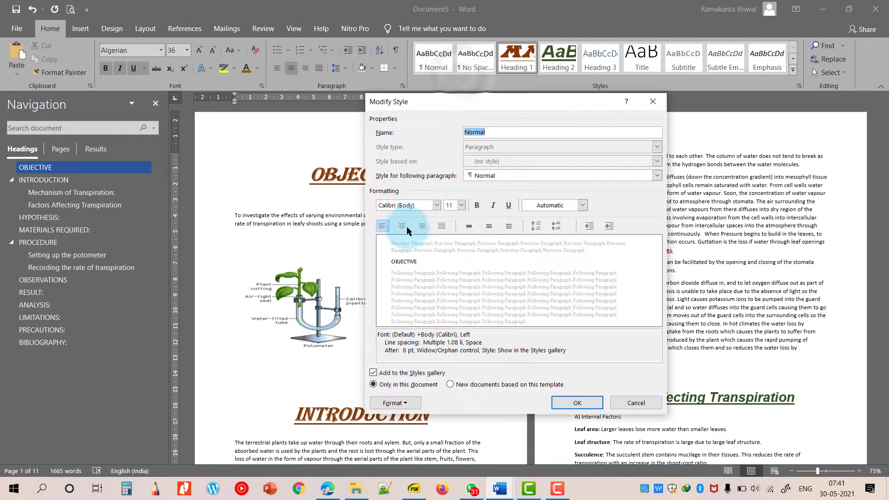
click(437, 206)
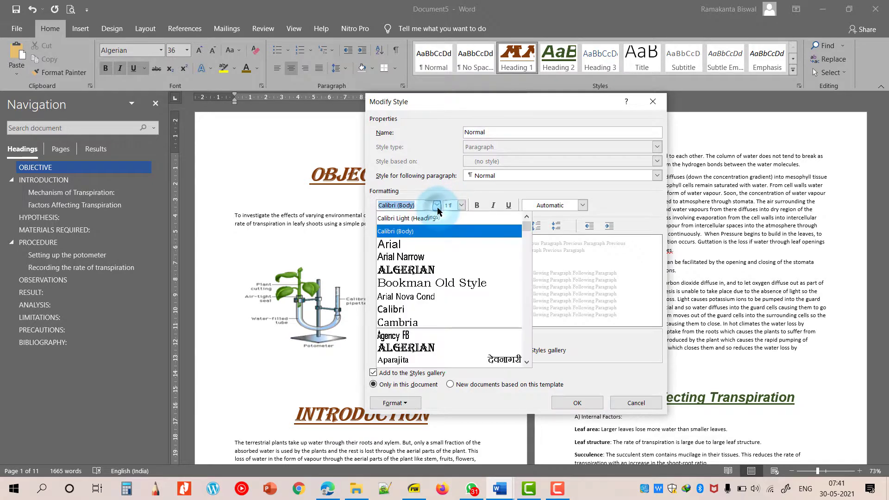
click(463, 336)
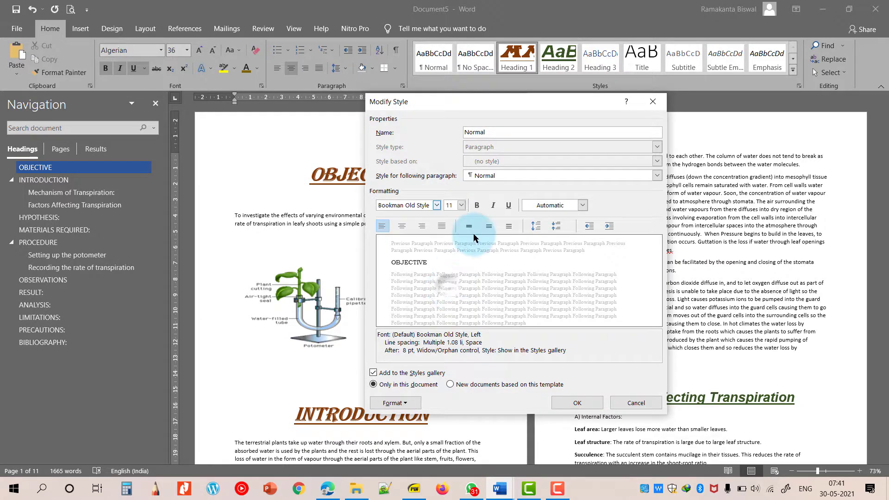
click(461, 206)
click(448, 263)
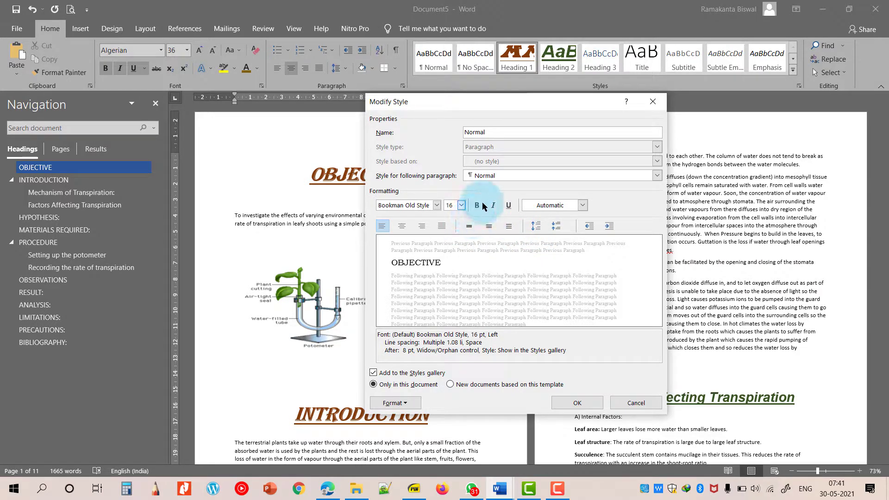
Set the Normal style's font colour to standard purple and apply it to the body text
click(567, 207)
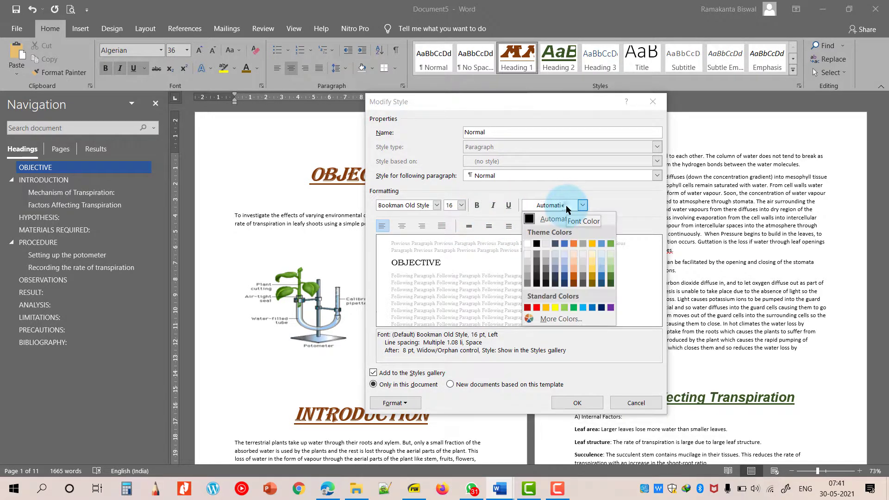
click(611, 307)
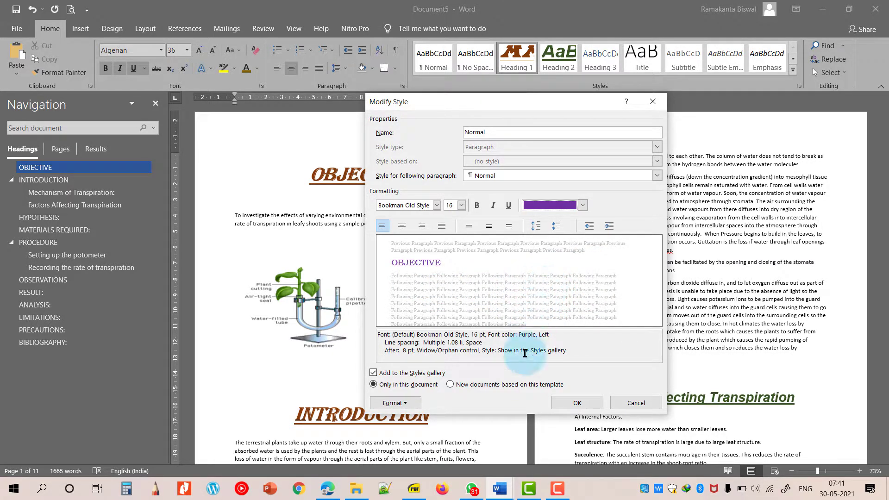
click(577, 403)
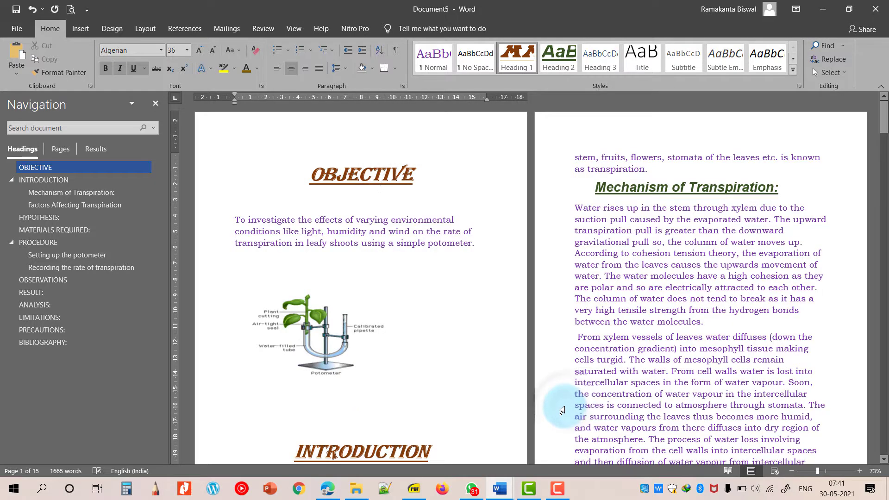
scroll(415, 311, down, 10)
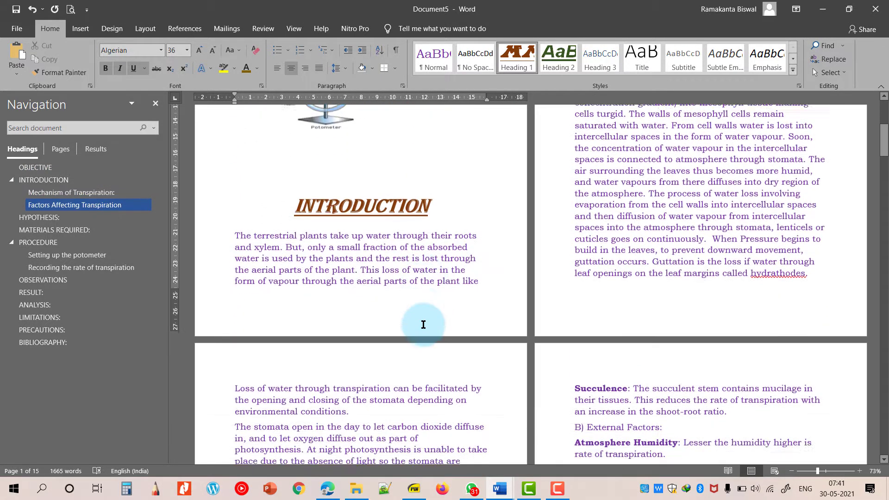
scroll(424, 326, down, 5)
scroll(441, 338, up, 12)
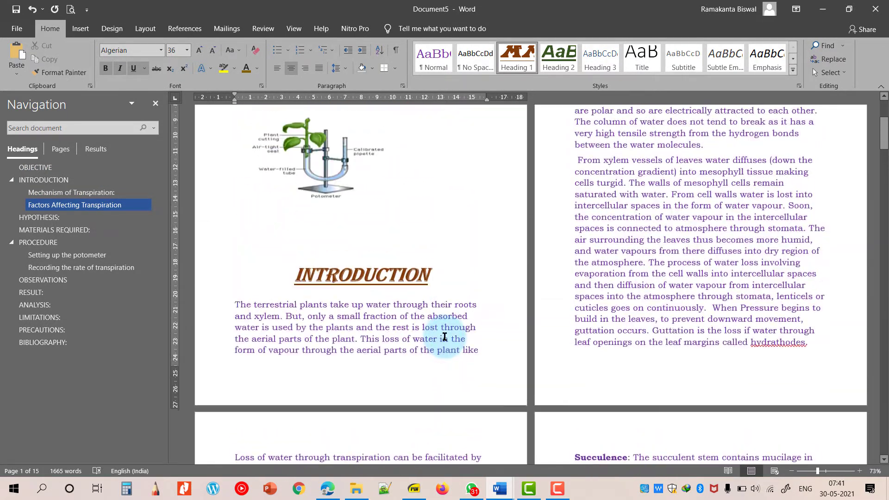
scroll(459, 313, up, 3)
Set the Normal style's font colour to the darkest blue theme shade and apply it to the body text
right_click(440, 60)
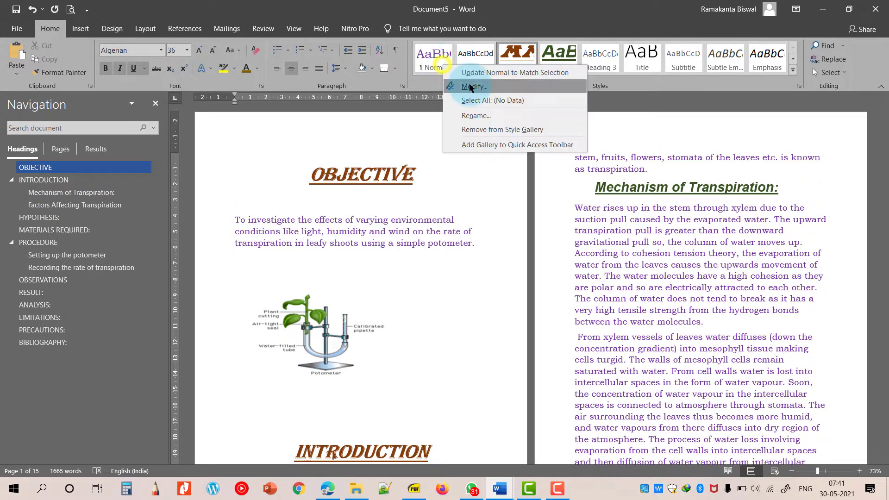
click(470, 88)
click(582, 206)
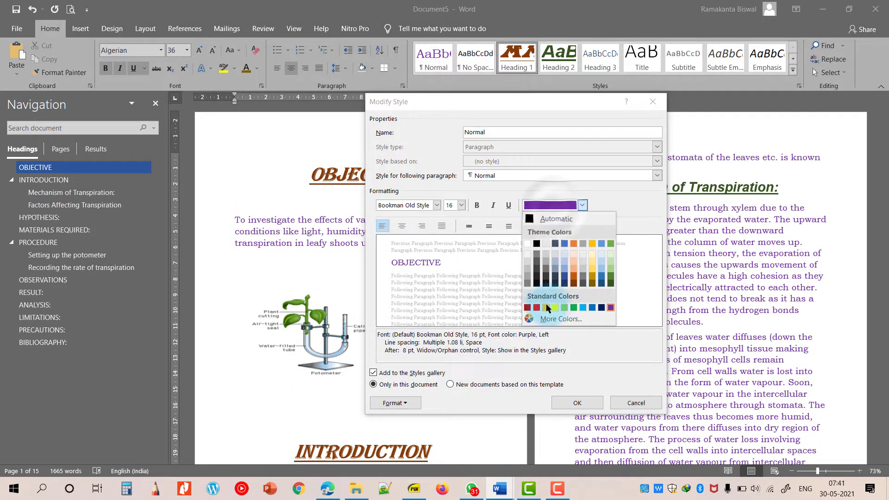
click(565, 284)
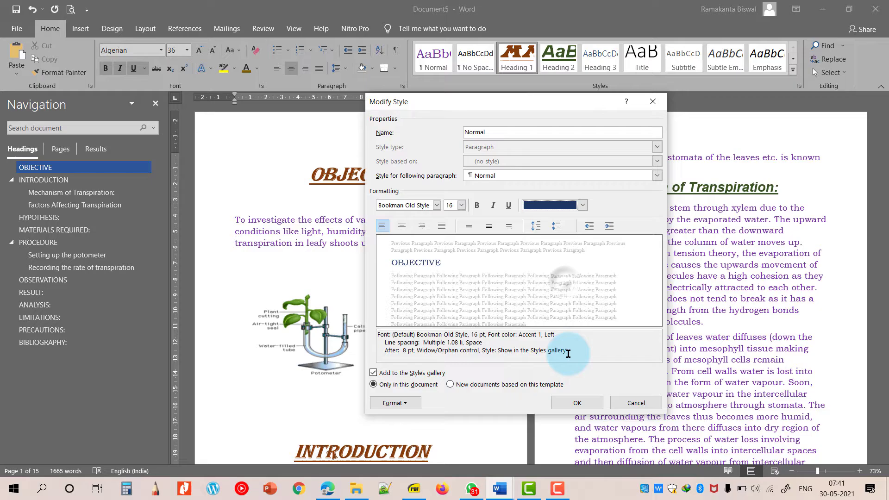
click(577, 403)
scroll(432, 305, down, 15)
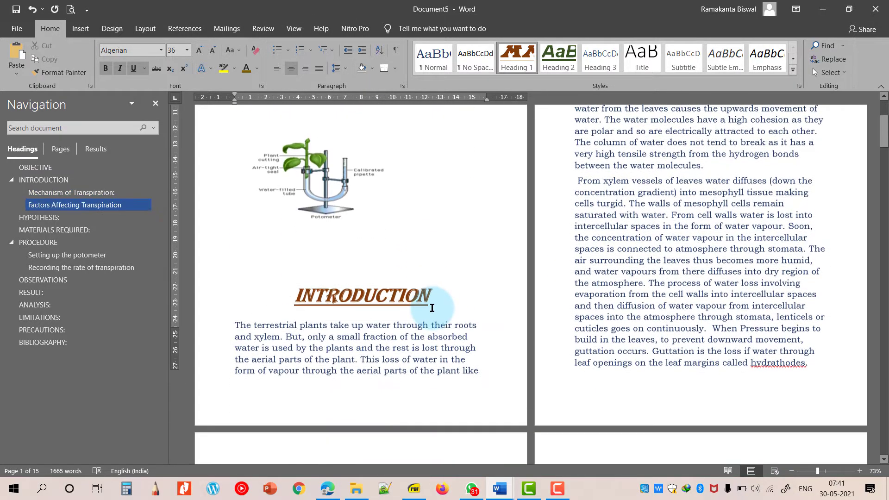
scroll(432, 309, up, 15)
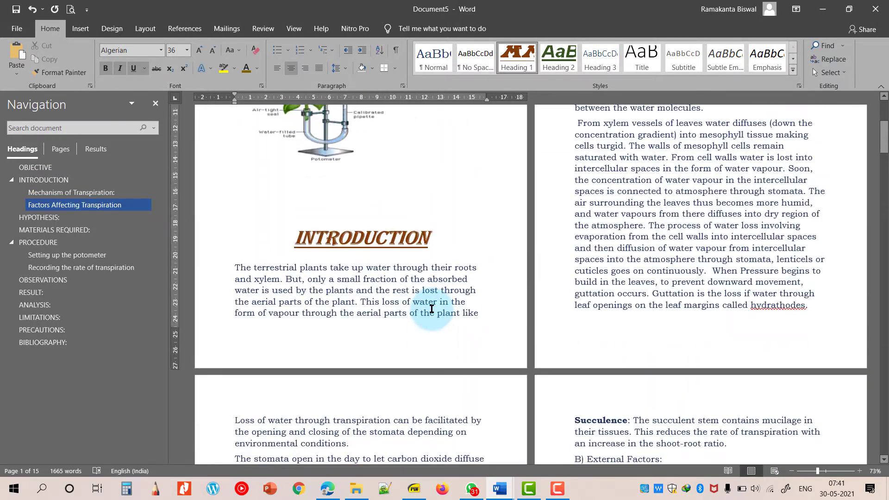
Give the Normal style 1.5 line spacing with 12 pt before and 20 pt after paragraphs, and apply it to the body text
right_click(429, 62)
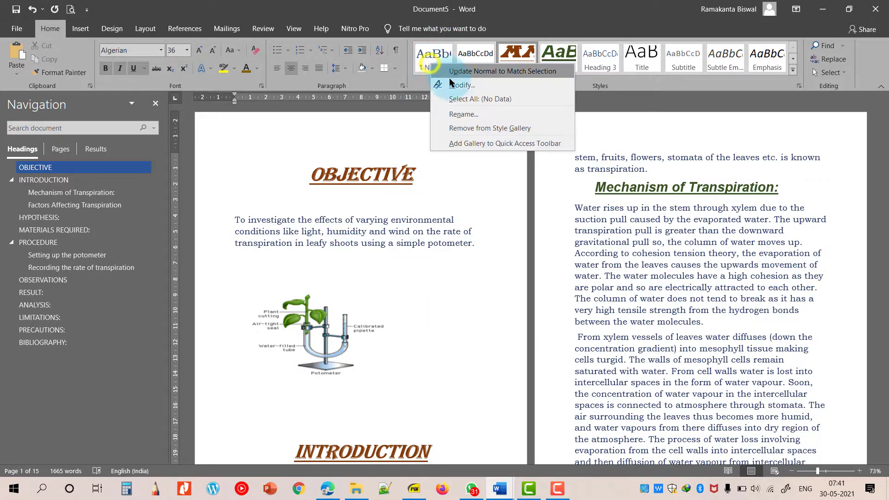
click(463, 82)
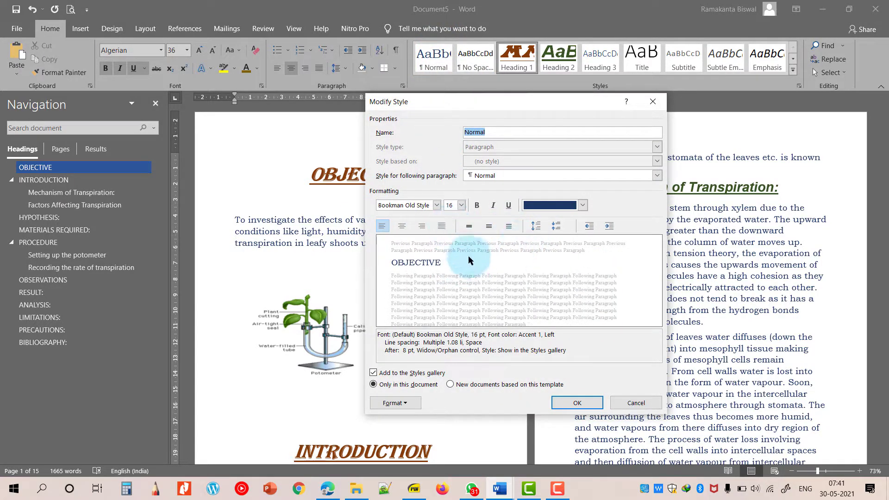
click(489, 226)
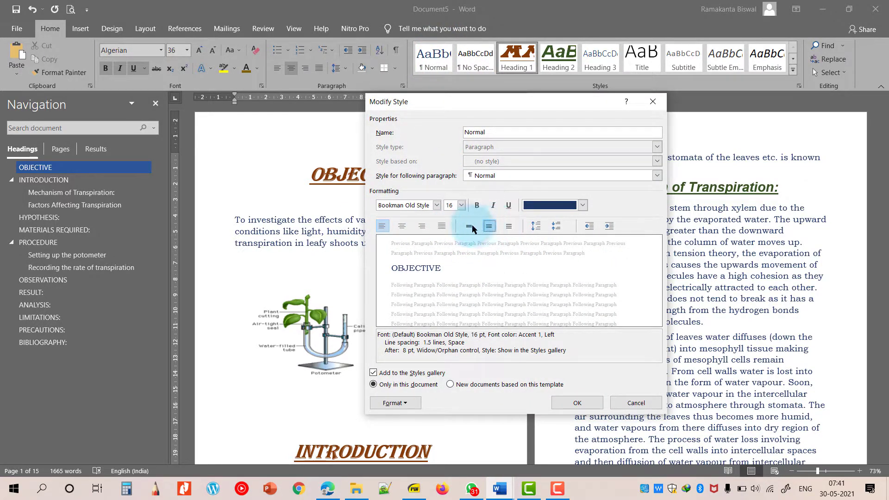
click(469, 226)
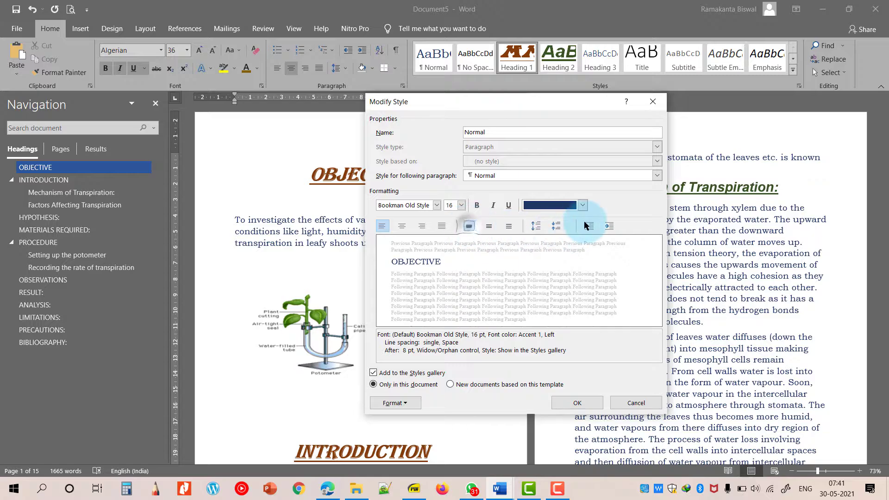
click(535, 225)
click(535, 227)
click(535, 227)
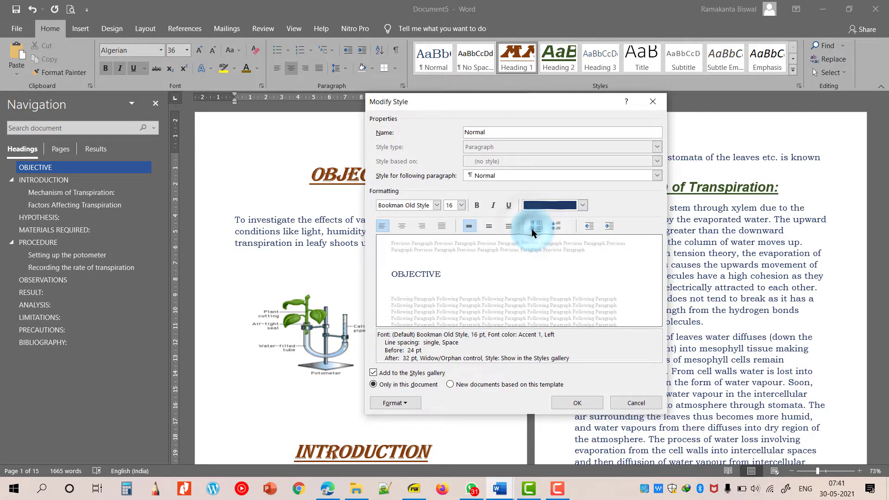
click(535, 227)
click(535, 227)
click(556, 226)
click(555, 226)
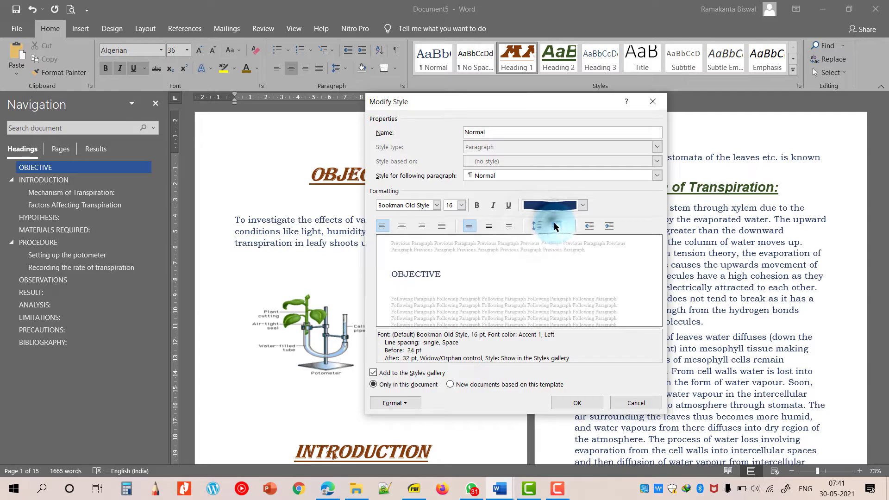
click(555, 226)
click(556, 226)
click(555, 226)
click(489, 226)
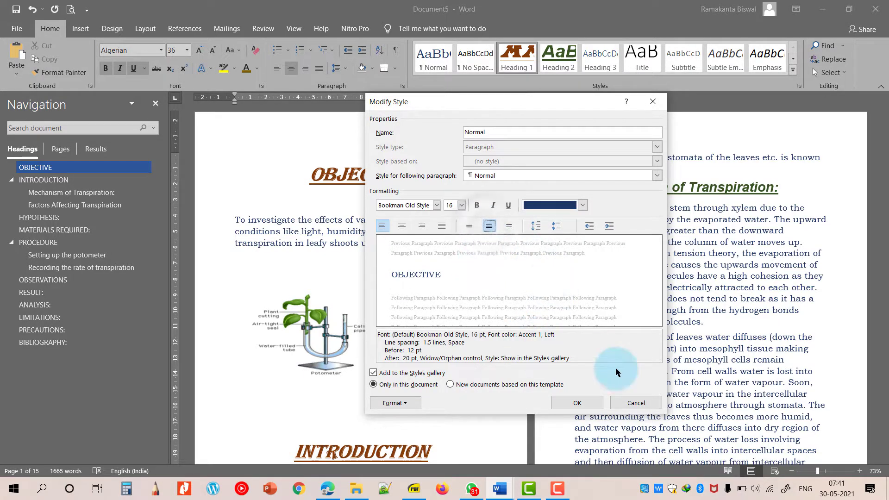
click(562, 399)
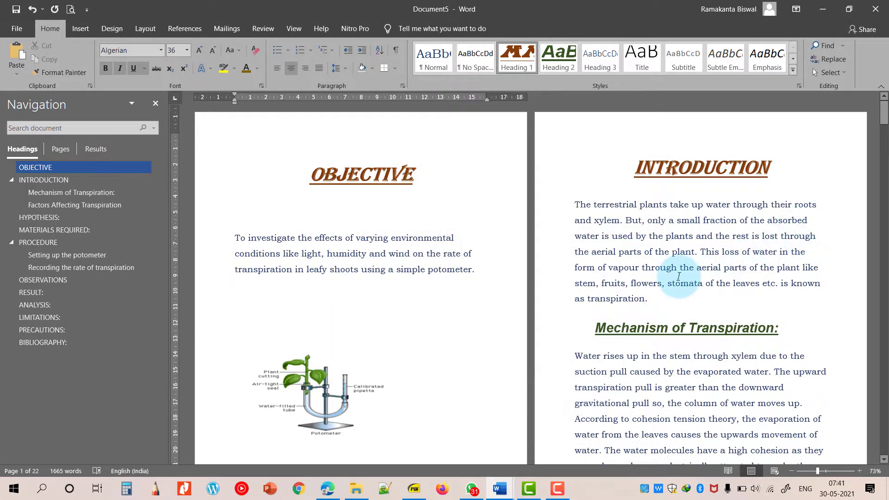
Review the first pages of the report to check the body text spacing, headings and potometer picture layout
scroll(679, 277, down, 4)
scroll(679, 276, up, 3)
scroll(677, 276, down, 8)
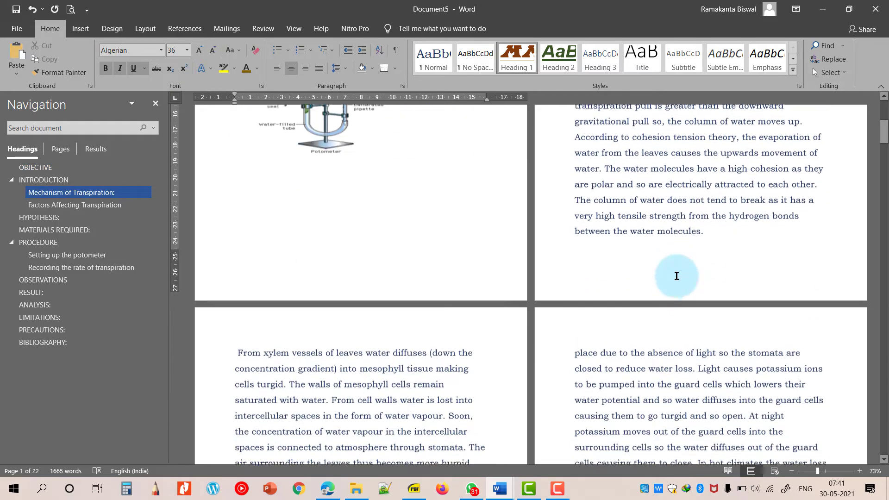
scroll(676, 276, down, 2)
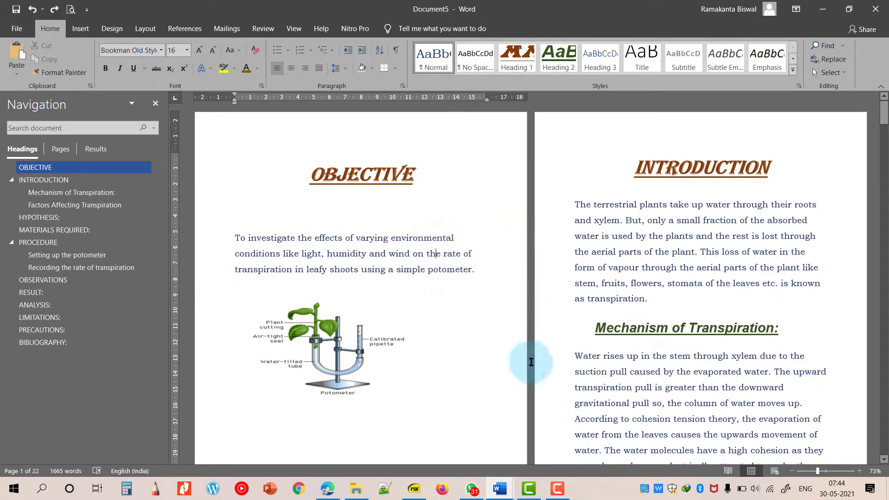
scroll(525, 371, down, 2)
scroll(644, 397, up, 1)
scroll(636, 397, up, 1)
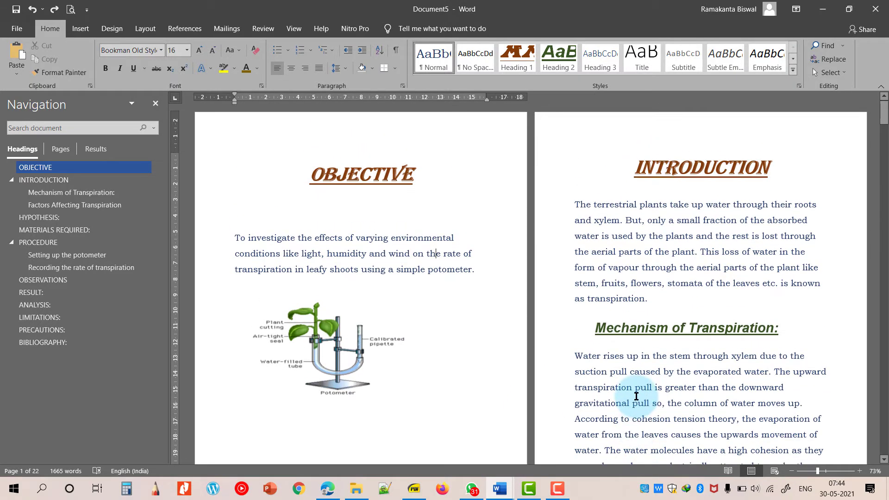
scroll(655, 351, down, 3)
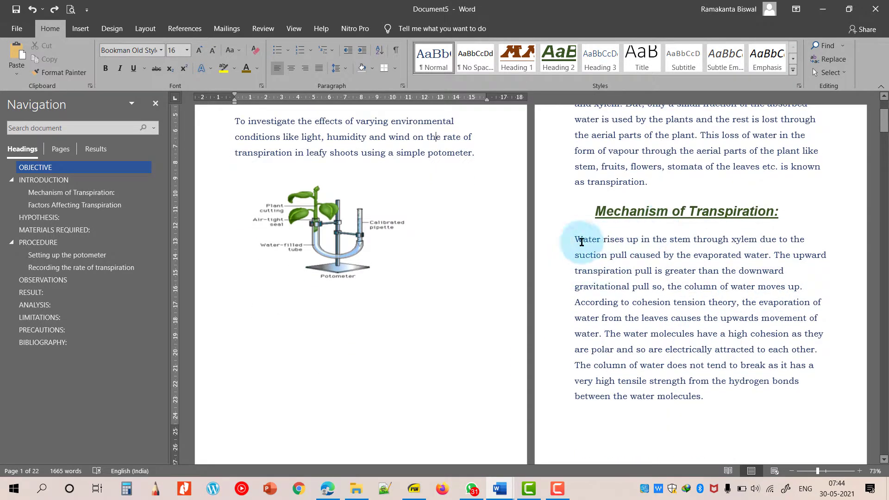
scroll(571, 238, up, 2)
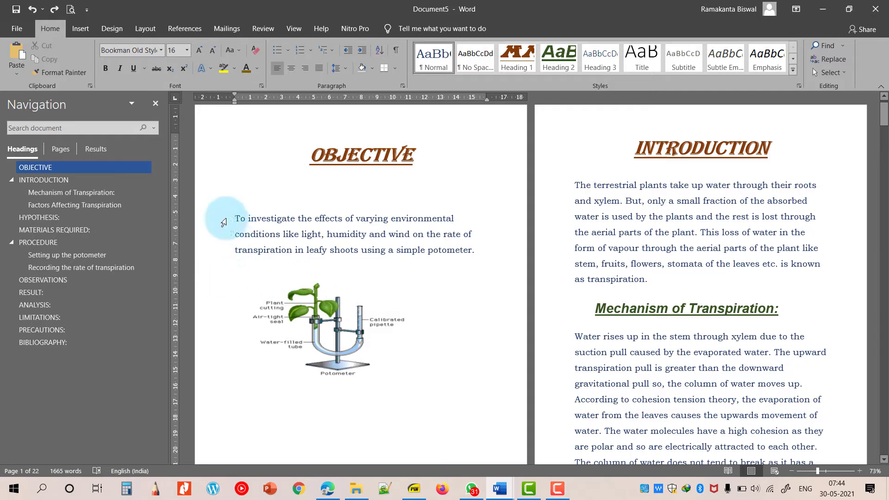
Try justifying the Objective and Introduction paragraphs with direct formatting, and undo both alignment changes
drag(231, 216, 493, 278)
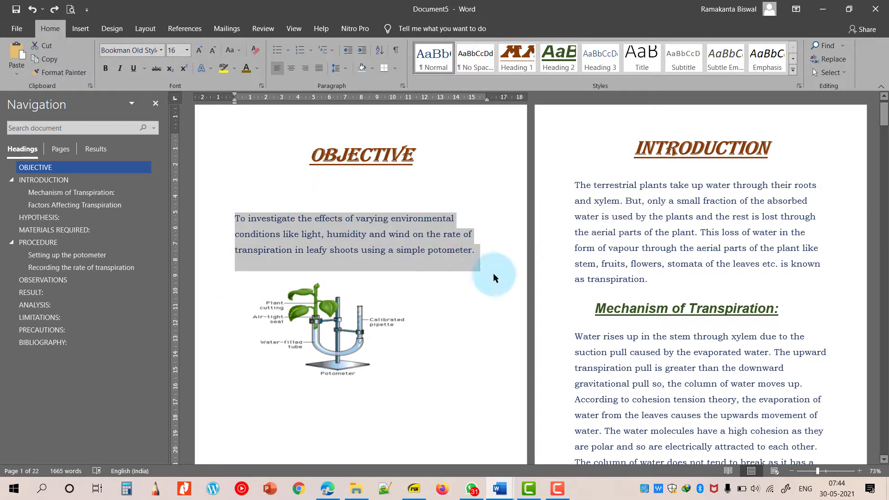
click(321, 70)
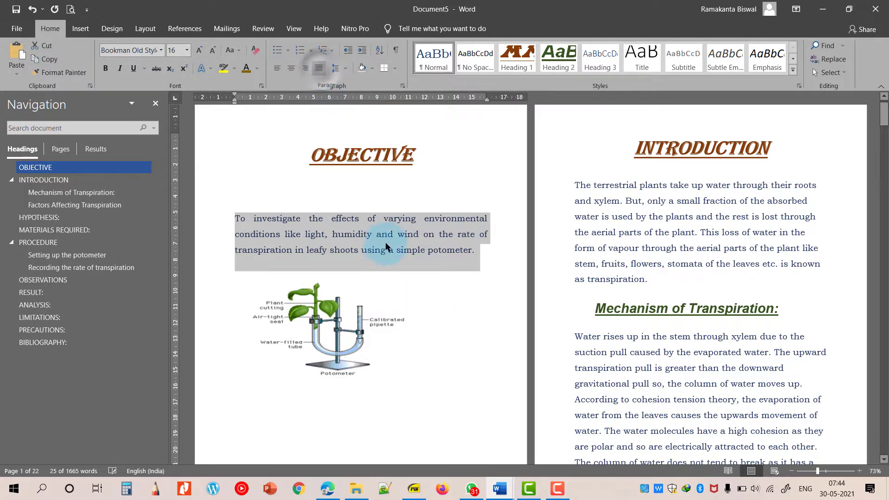
drag(574, 185, 677, 283)
click(324, 68)
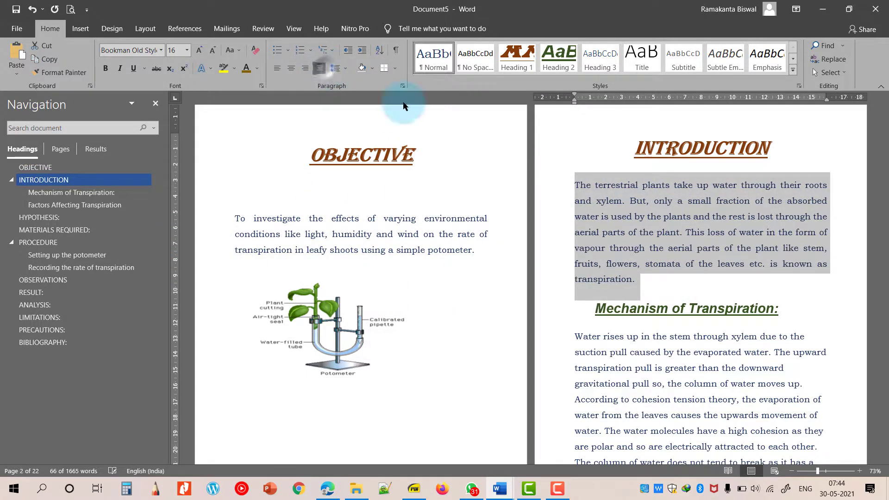
scroll(764, 340, down, 1)
scroll(637, 330, up, 2)
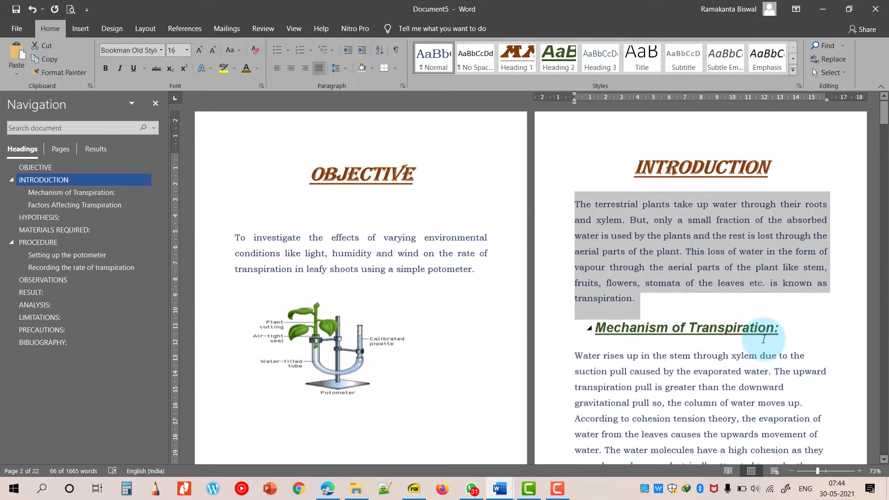
key(ctrl+z)
key(ctrl+z)
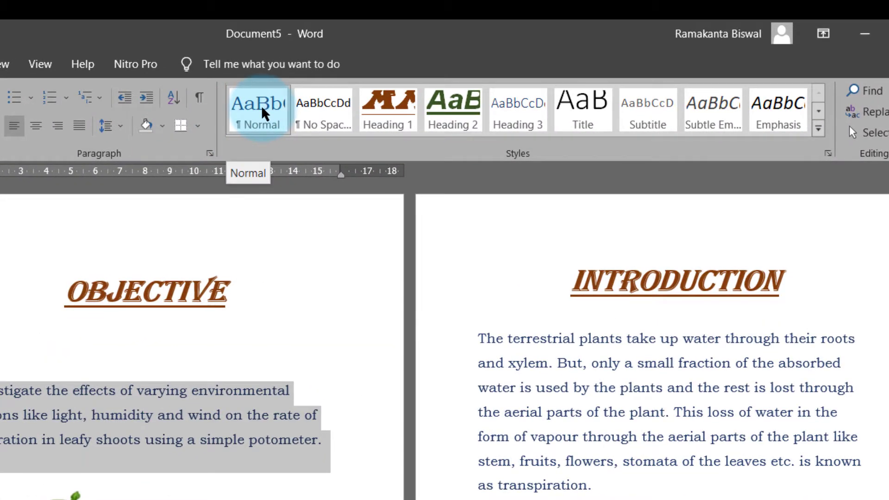
Modify the Normal style's paragraph settings to use Justified alignment throughout the document
right_click(262, 105)
click(287, 140)
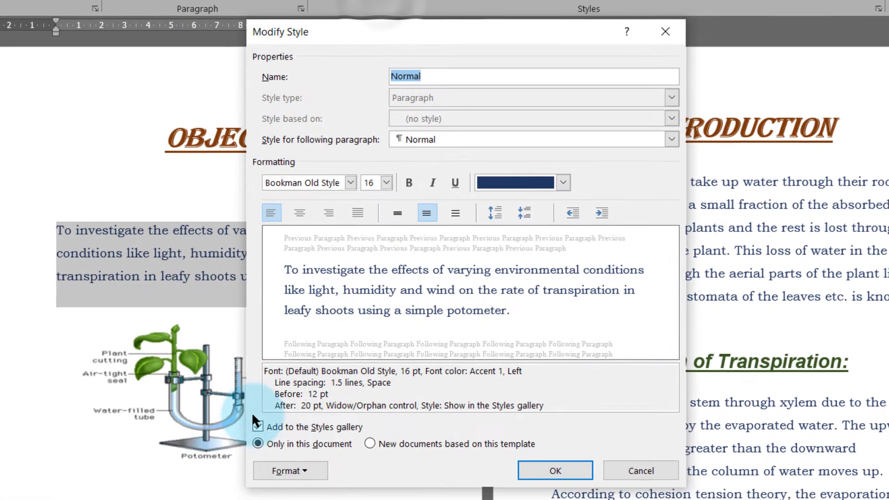
click(276, 470)
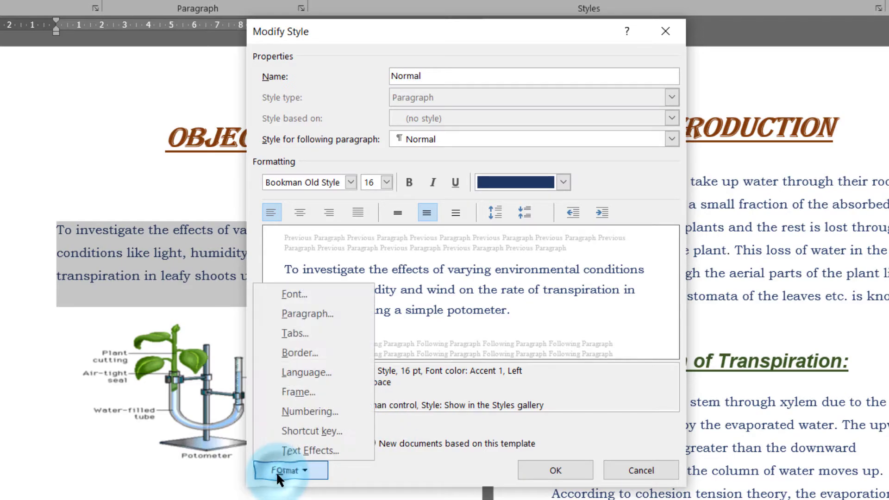
click(326, 314)
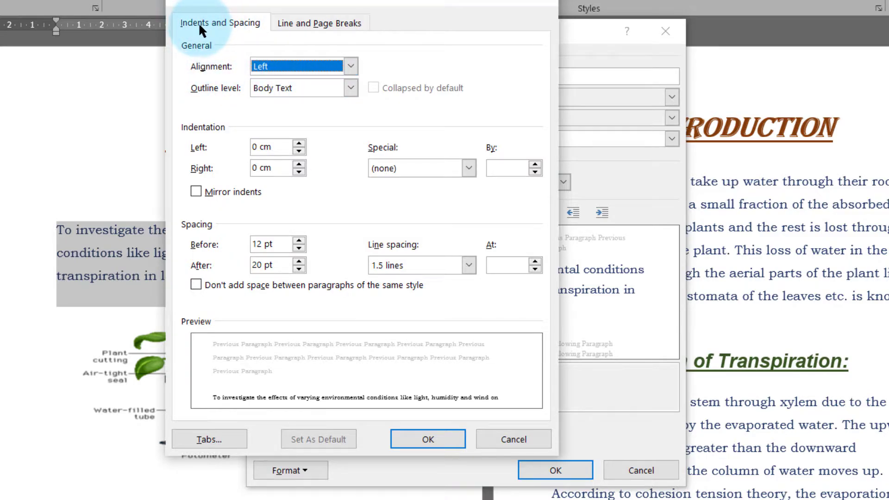
click(281, 70)
click(287, 115)
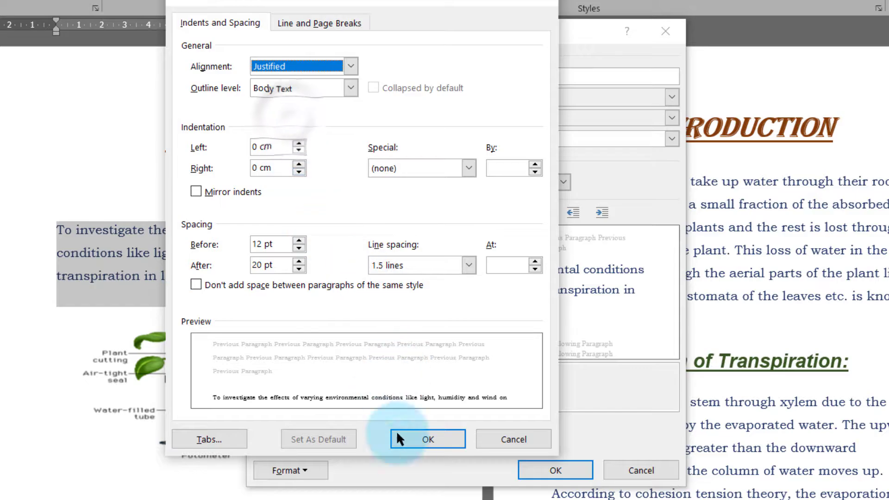
click(427, 439)
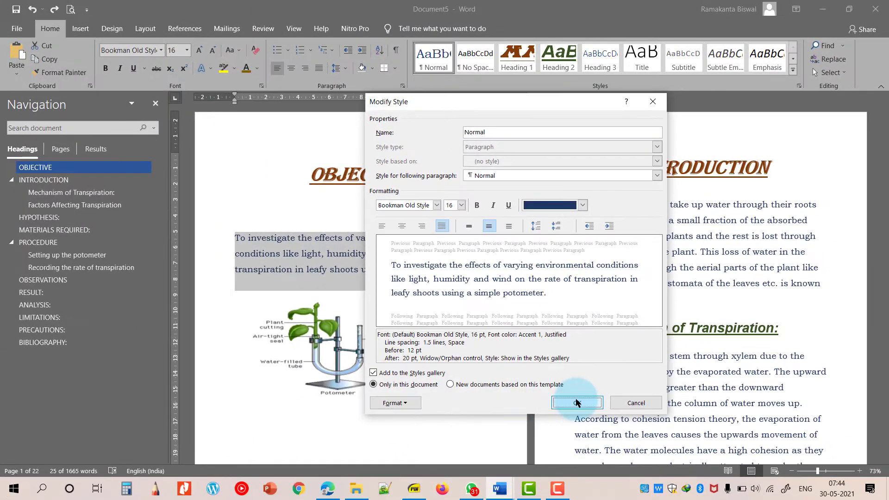
click(576, 403)
Apply the Heading 3 style to the "A) Internal Factors:" and "B) External Factors:" lines
scroll(601, 398, down, 5)
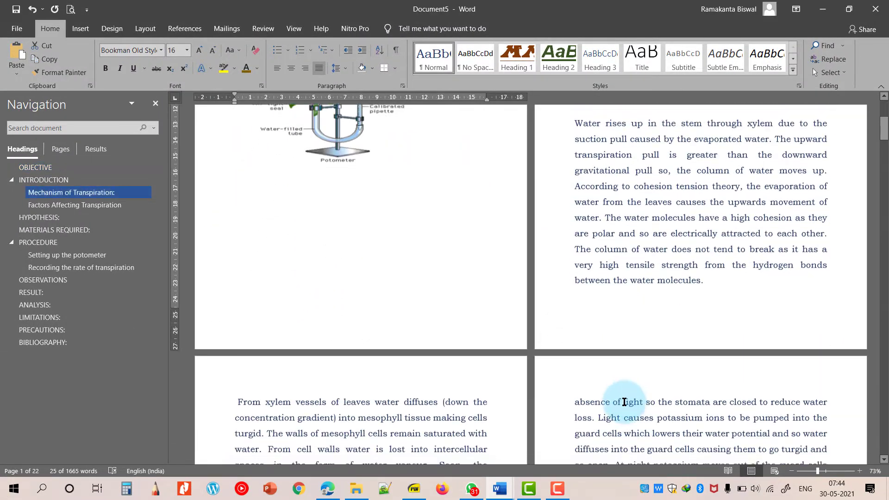
scroll(623, 402, down, 15)
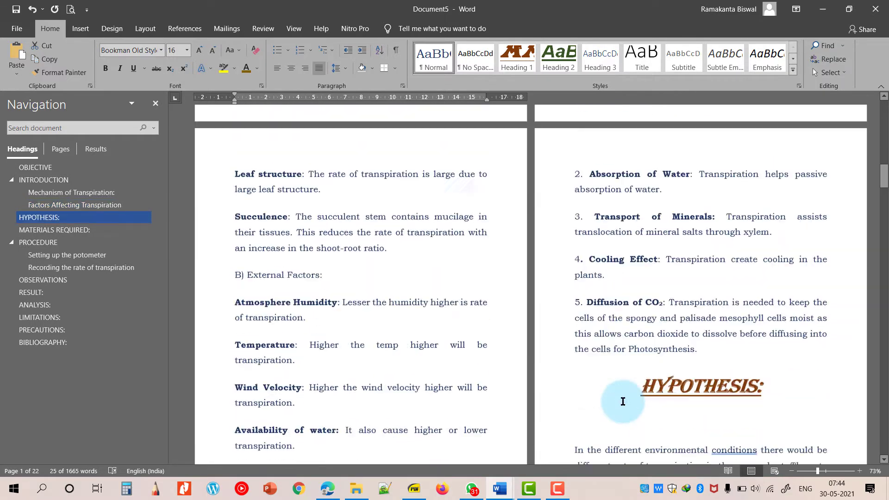
scroll(622, 401, down, 10)
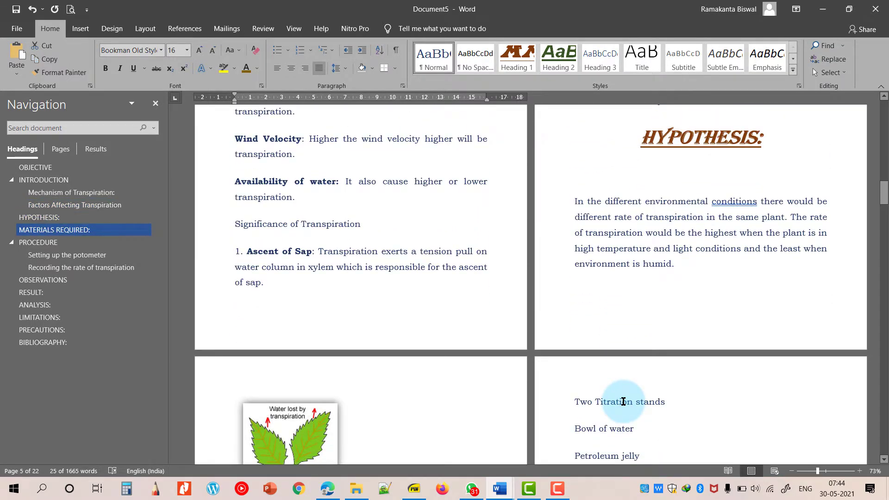
scroll(624, 401, up, 12)
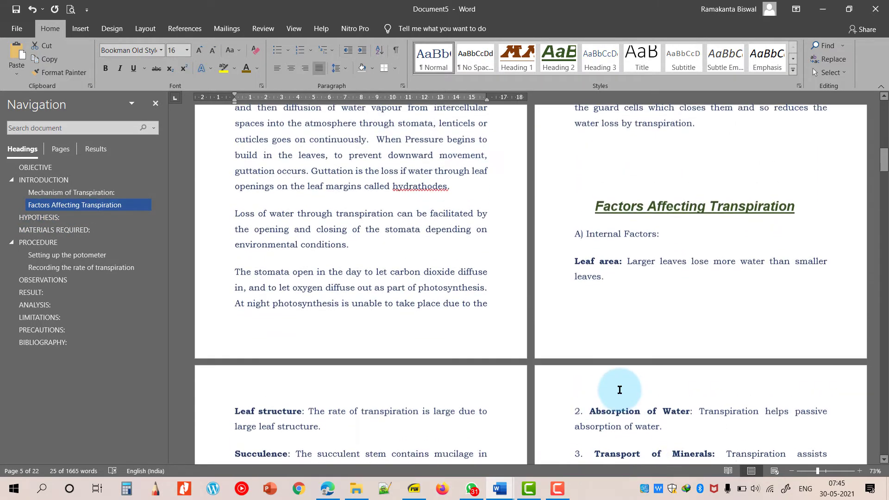
scroll(620, 390, down, 2)
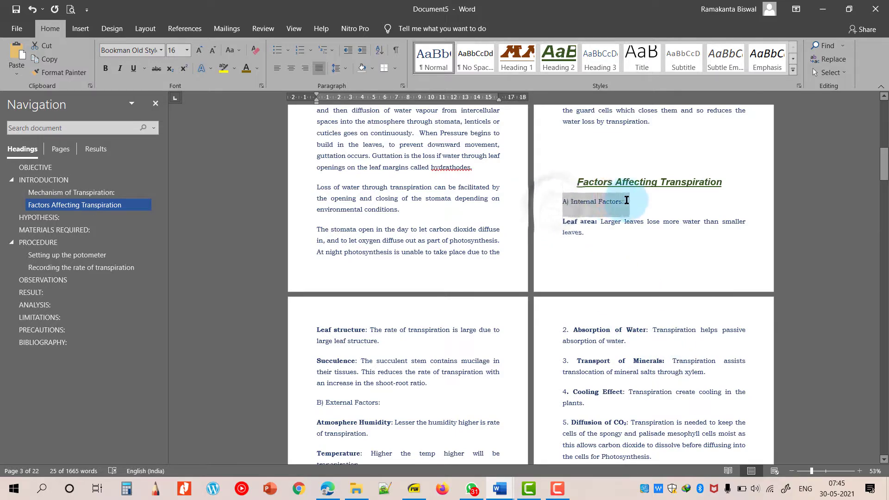
click(600, 57)
click(468, 319)
click(386, 362)
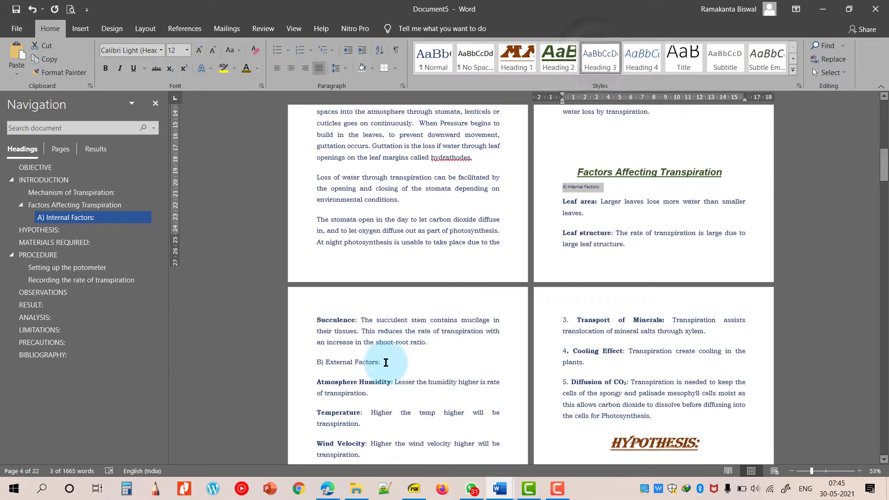
scroll(385, 362, down, 1)
drag(329, 343, 460, 341)
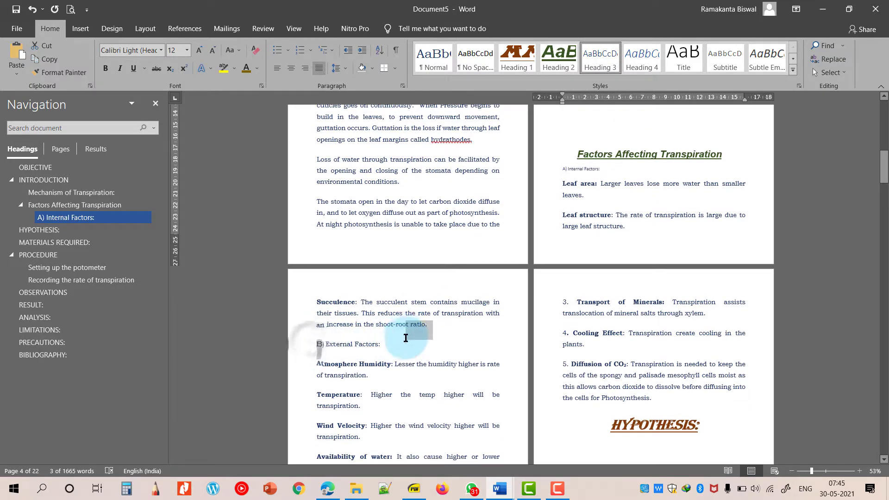
click(600, 58)
Apply the Heading 2 style to the "Significance of Transpiration" line
scroll(296, 358, down, 6)
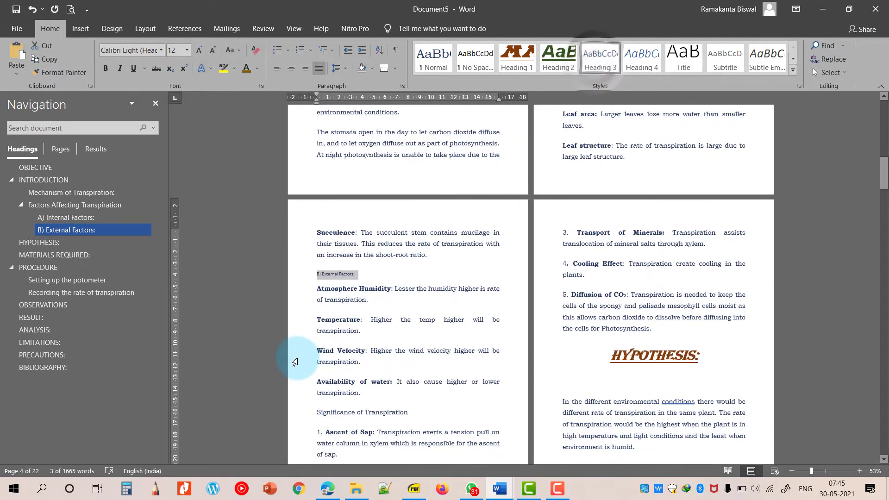
click(319, 370)
shift+click(424, 367)
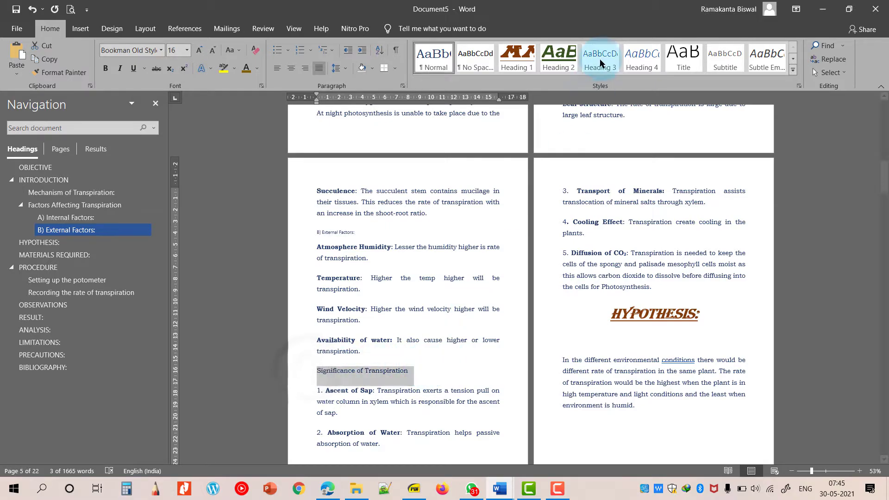
click(558, 58)
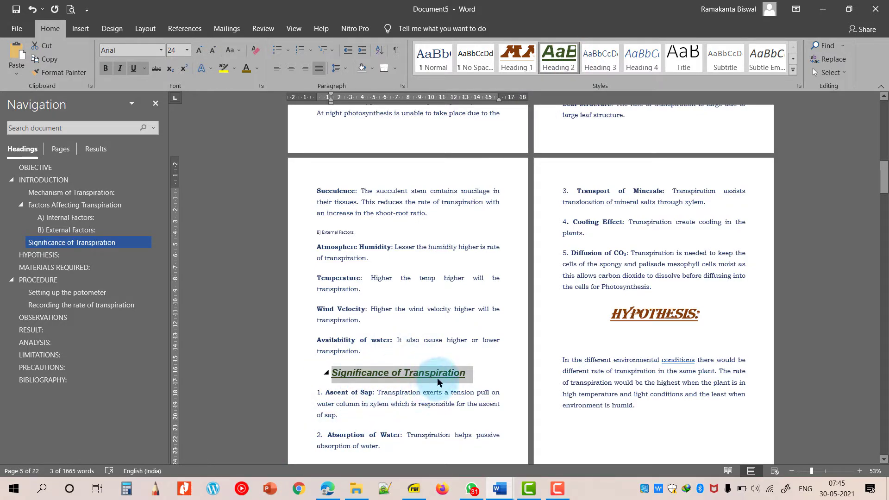
Modify the Heading 3 style to a larger Bookman Old Style font with italic, underline and orange colour
scroll(476, 366, up, 5)
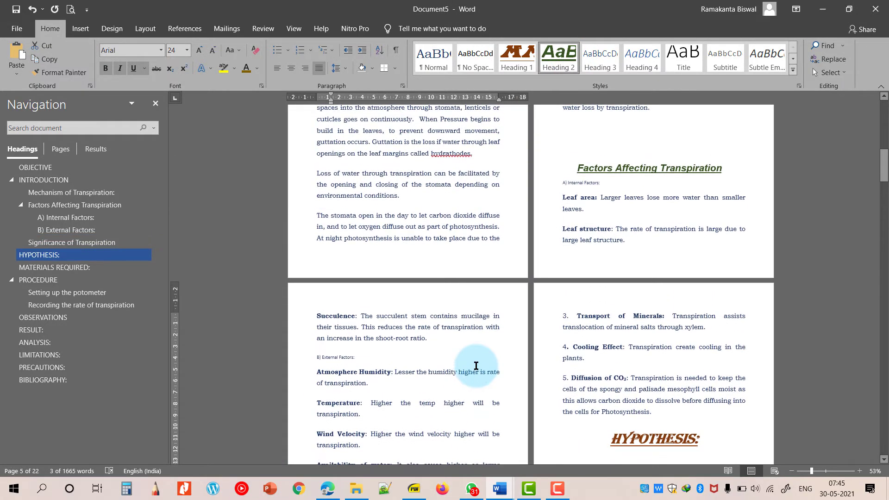
scroll(496, 387, down, 1)
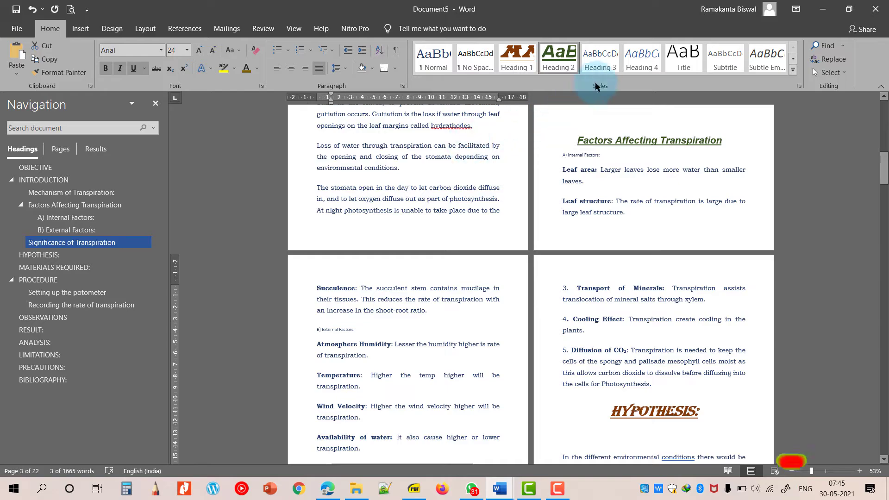
right_click(600, 57)
click(621, 79)
click(436, 205)
click(425, 248)
click(461, 205)
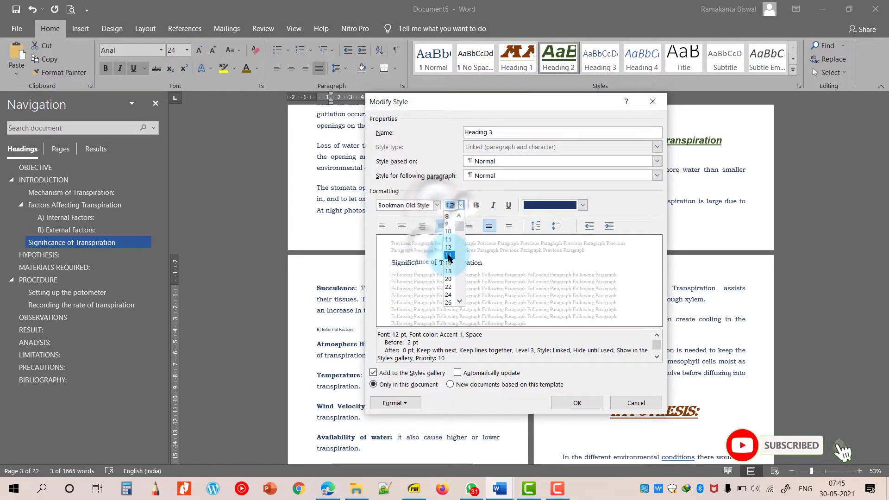
click(450, 257)
click(493, 205)
click(549, 206)
click(574, 244)
click(508, 205)
click(577, 403)
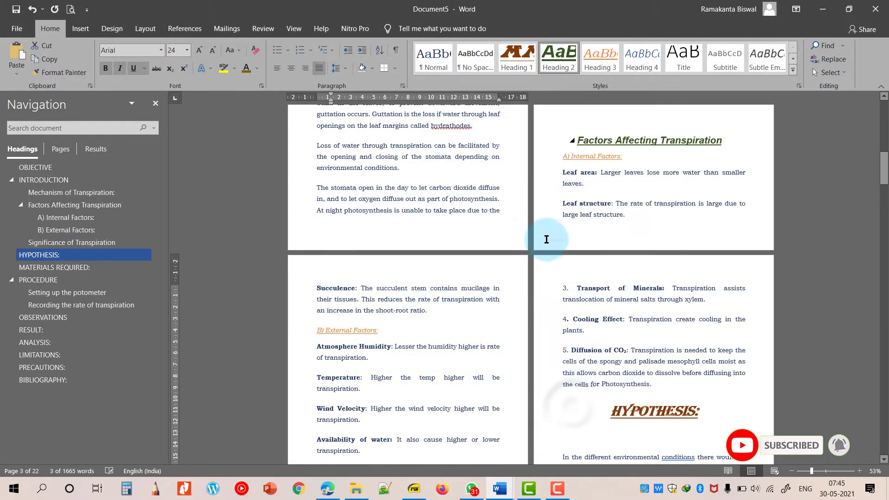
Insert a page break before the "Factors Affecting Transpiration" heading to start it on a new page
scroll(528, 314, up, 3)
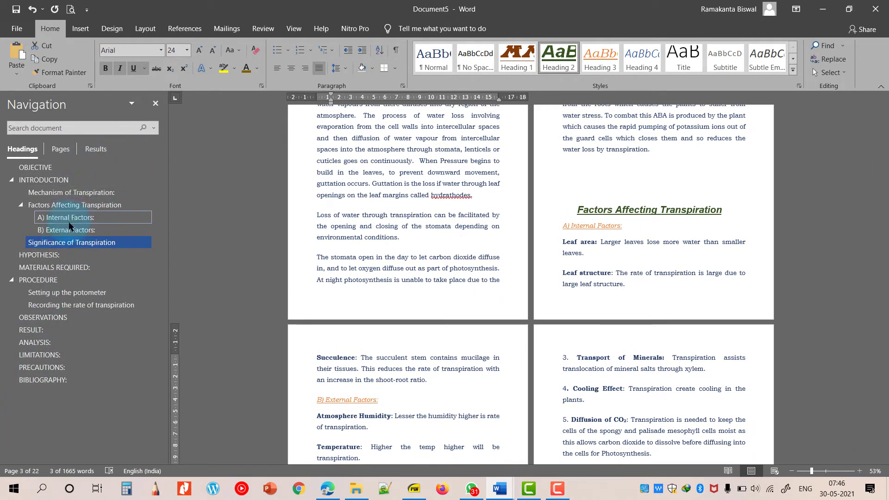
key(ctrl+Home)
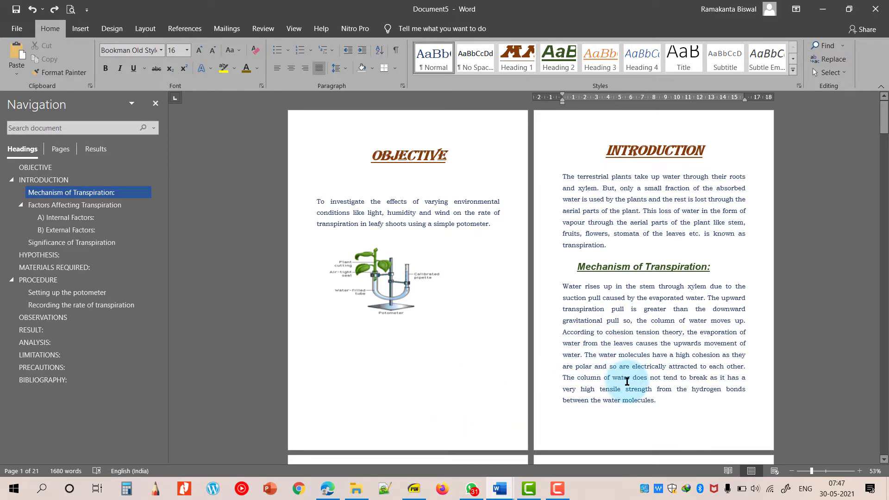
scroll(627, 382, down, 9)
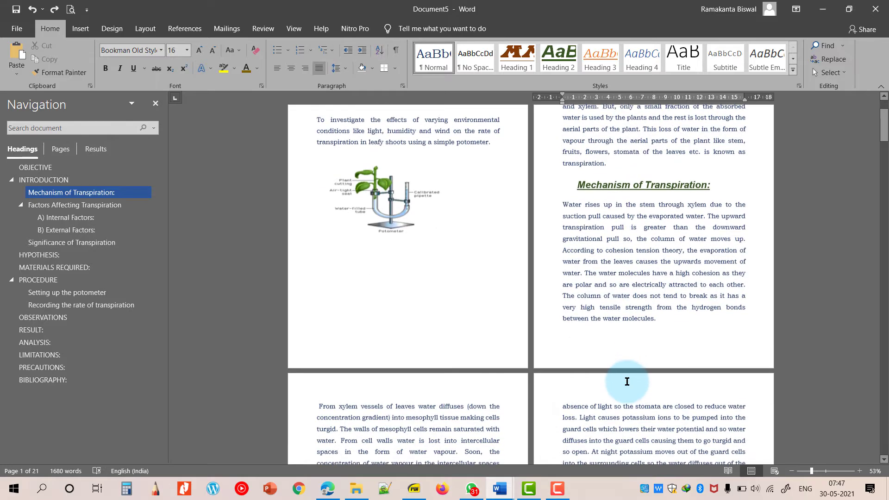
scroll(621, 375, up, 3)
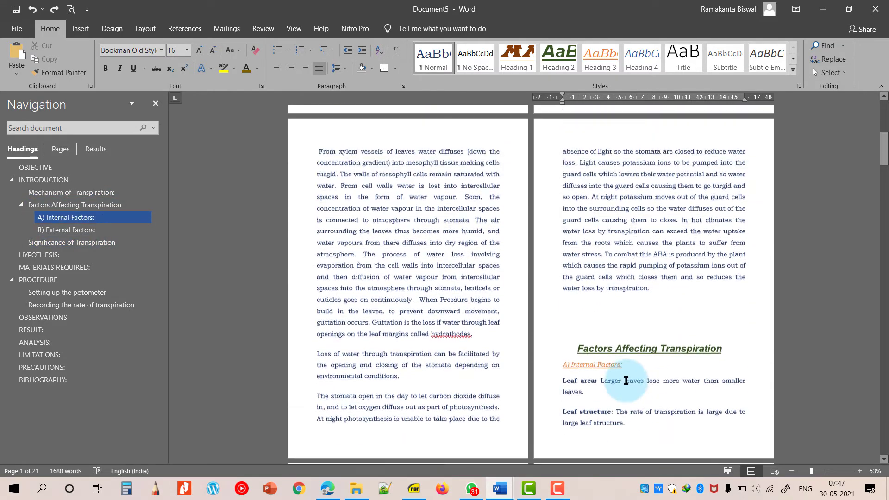
click(599, 354)
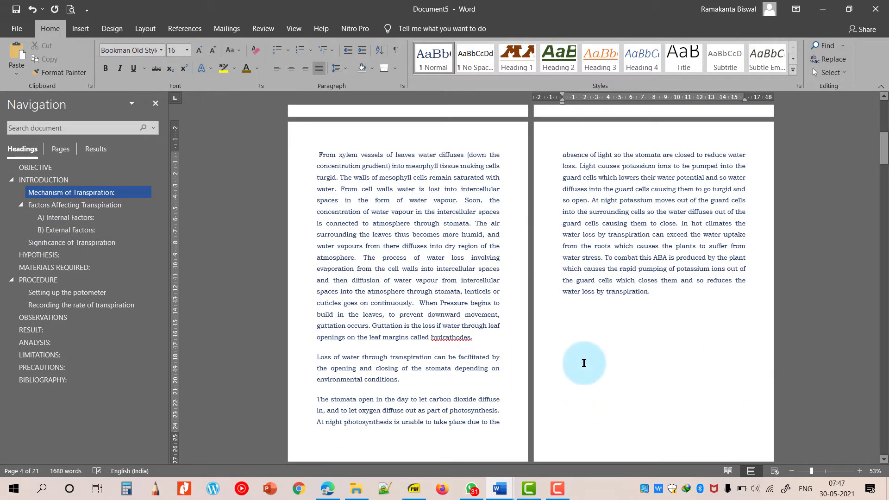
Insert a page break before the HYPOTHESIS heading to start that section on a new page
scroll(582, 363, down, 8)
scroll(581, 369, down, 3)
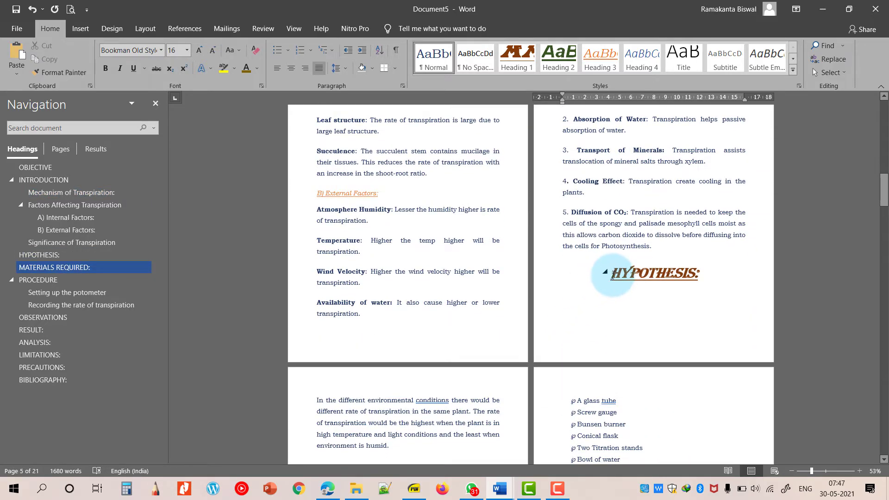
click(612, 276)
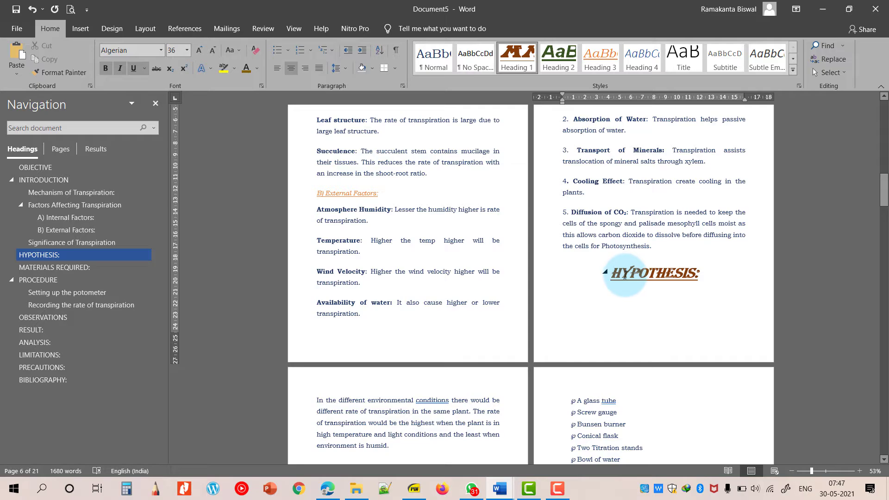
key(ctrl+Return)
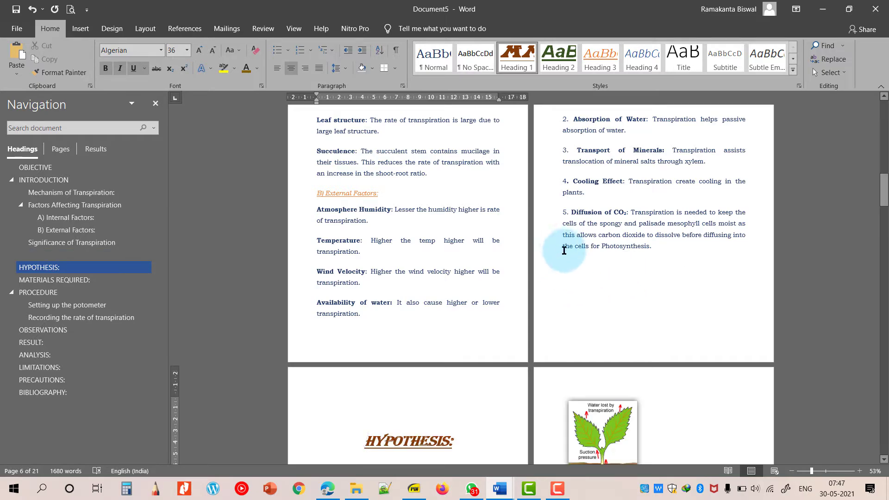
Apply the Normal style to the blank Heading 1 line above the HYPOTHESIS heading
click(613, 290)
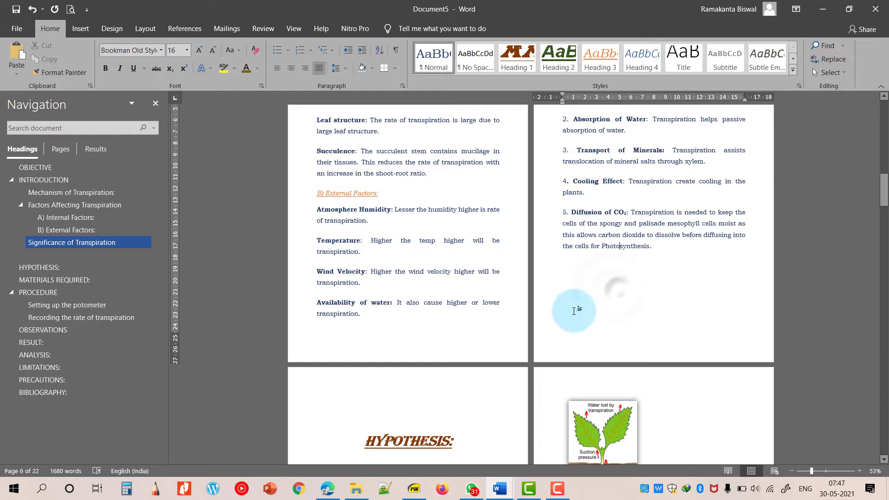
click(59, 253)
scroll(361, 133, up, 2)
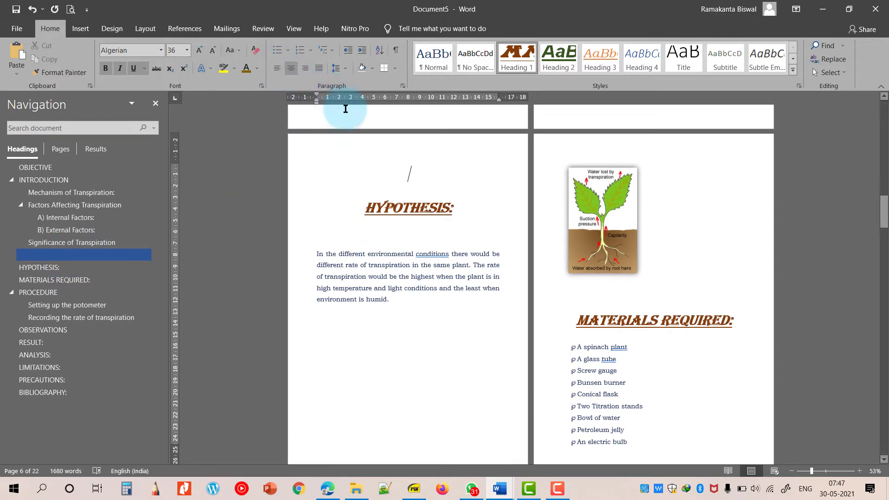
click(441, 61)
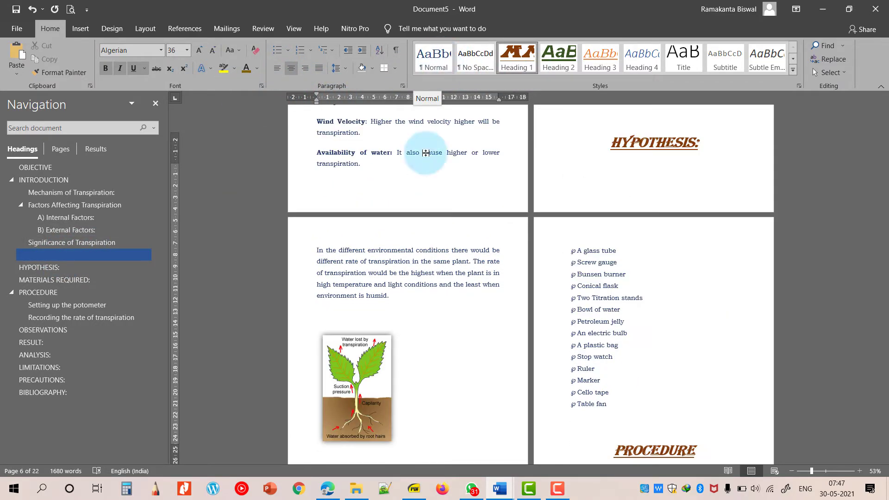
Insert a new line and a page break after the Diffusion of CO₂ paragraph so the HYPOTHESIS heading starts a new page
scroll(429, 308, up, 1)
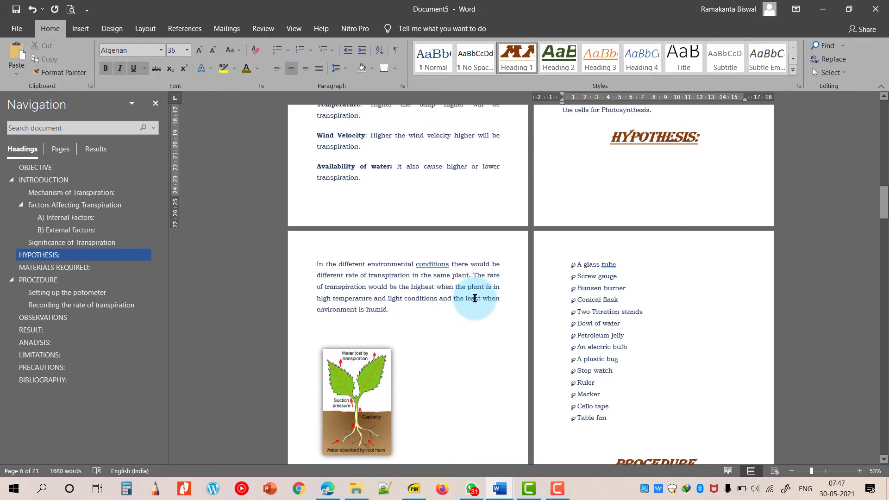
scroll(655, 132, up, 2)
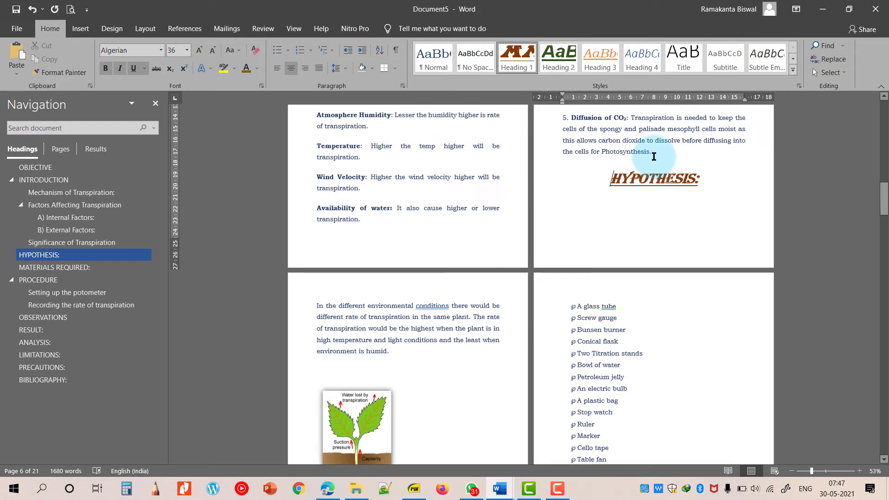
click(654, 152)
key(Return)
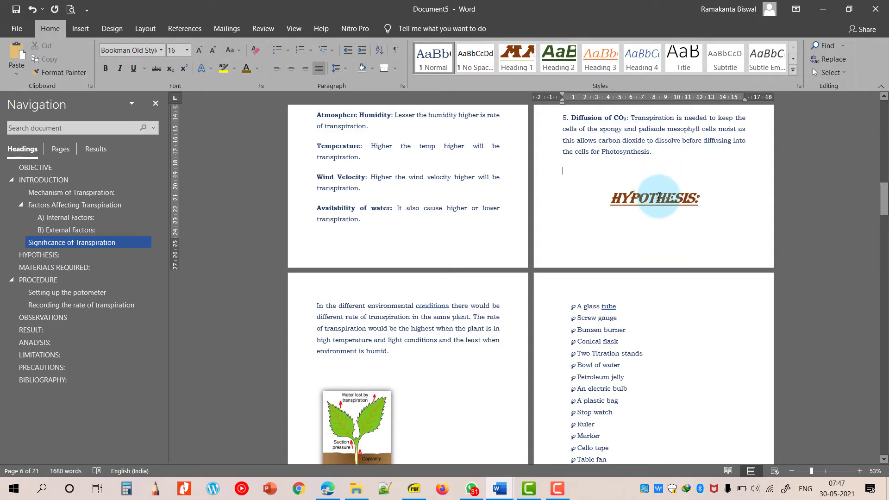
key(ctrl+Return)
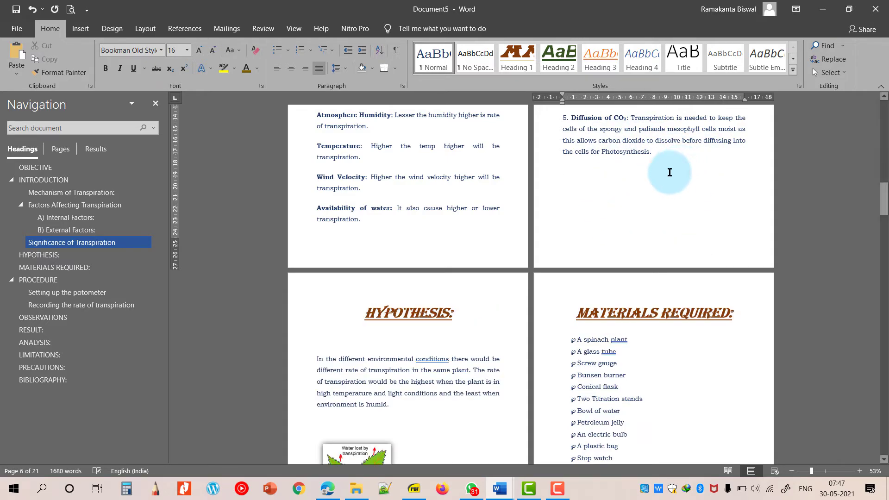
Add blank lines below the light-effect setup caption to push the OBSERVATIONS heading onto a new page
scroll(543, 250, down, 4)
scroll(543, 250, down, 8)
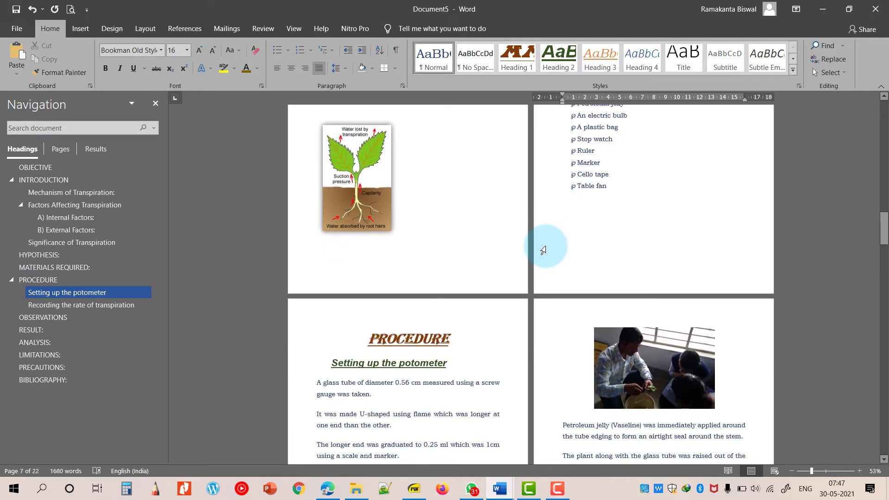
scroll(542, 250, down, 6)
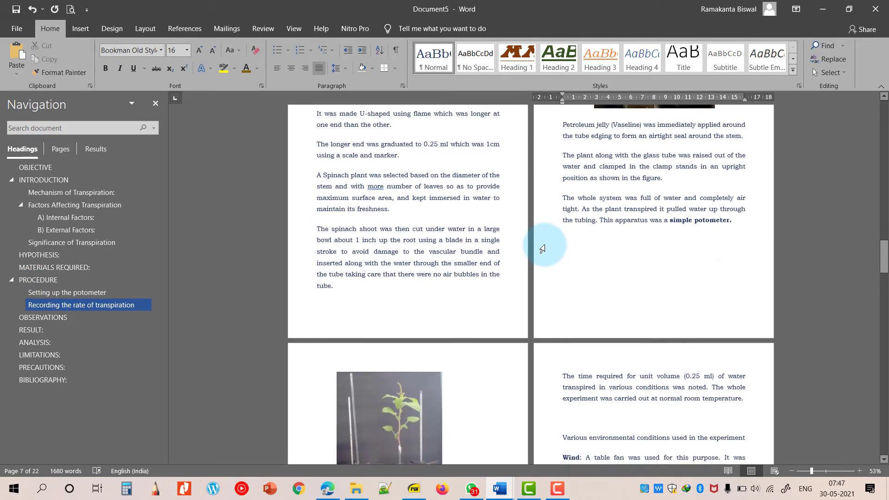
scroll(566, 237, down, 6)
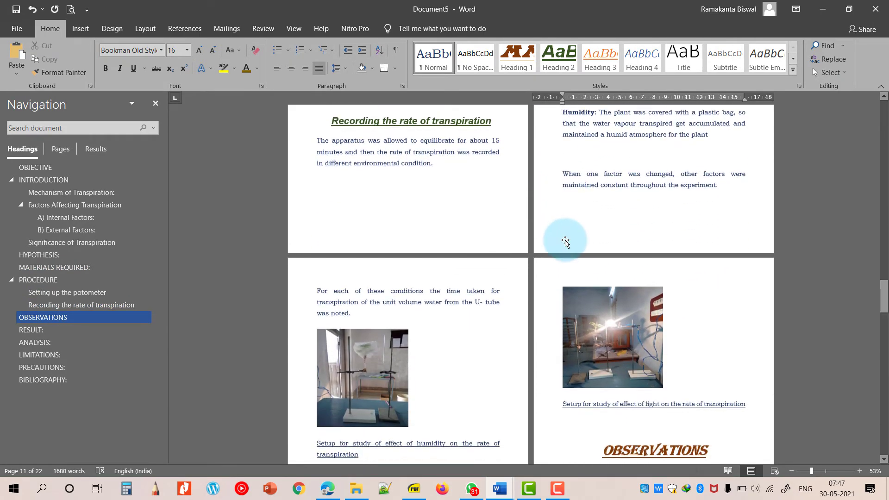
click(609, 247)
key(Return)
key(Return)
key(Return)
key(Return)
key(Return)
key(Return)
key(Return)
key(Return)
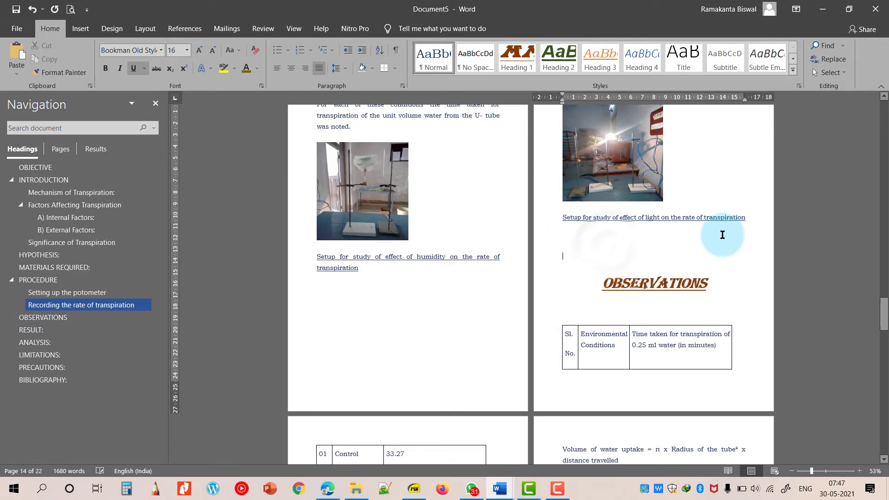
Add blank lines below the rate of transpiration table to push the ANALYSIS heading onto a new page
scroll(662, 264, down, 4)
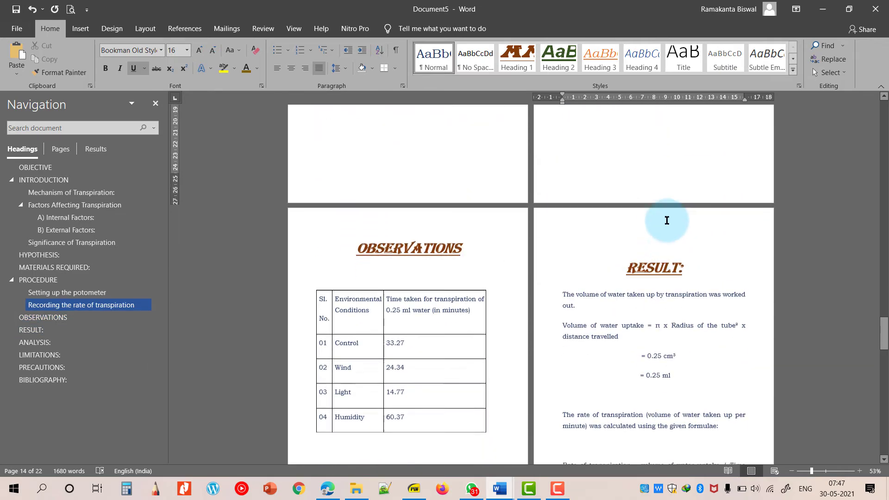
click(680, 246)
scroll(573, 298, down, 8)
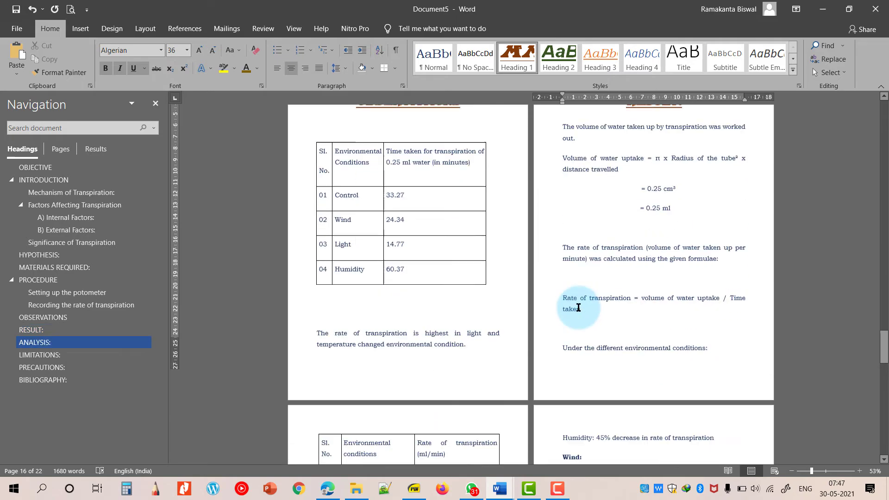
scroll(528, 316, down, 3)
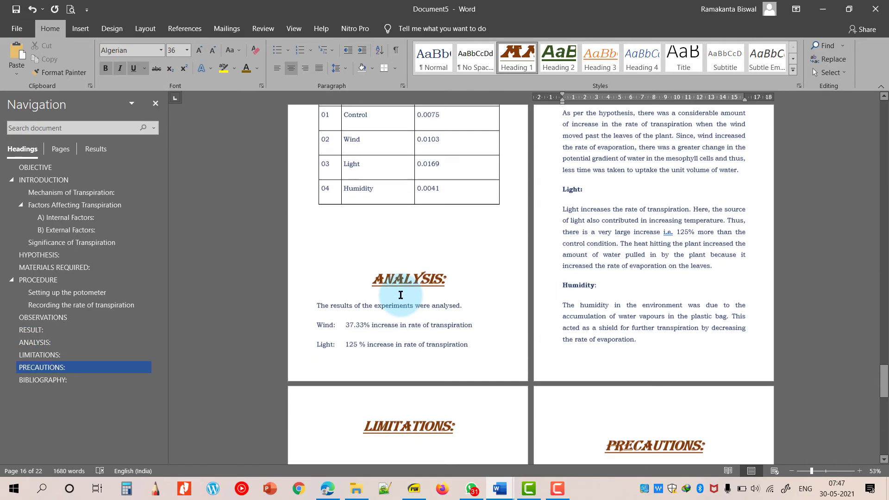
click(379, 249)
key(Return)
key(Return)
key(Return)
scroll(631, 265, up, 2)
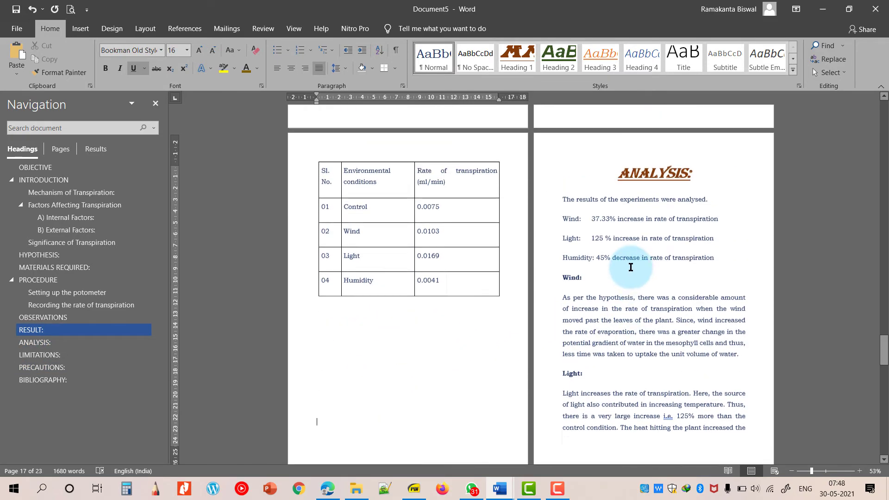
Add blank lines after the Humidity paragraph to push the LIMITATIONS heading onto a new page
scroll(617, 284, down, 6)
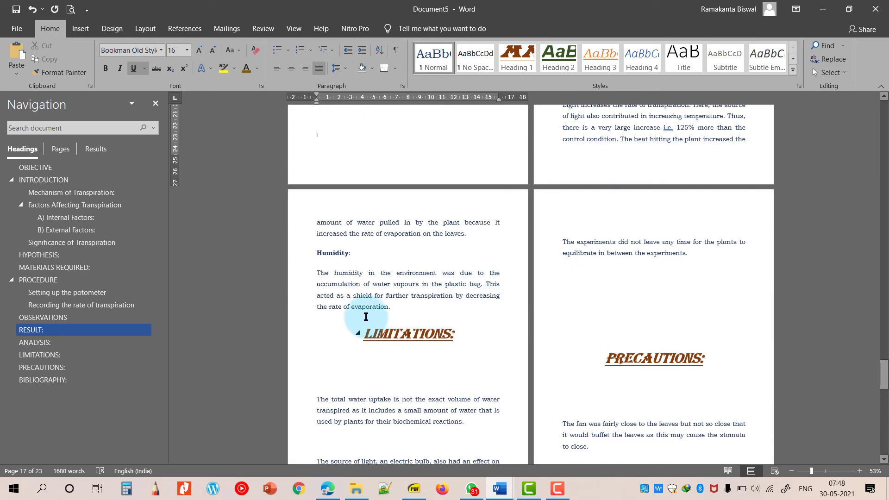
click(406, 308)
key(Return)
key(Return)
key(Return)
key(Return)
key(Return)
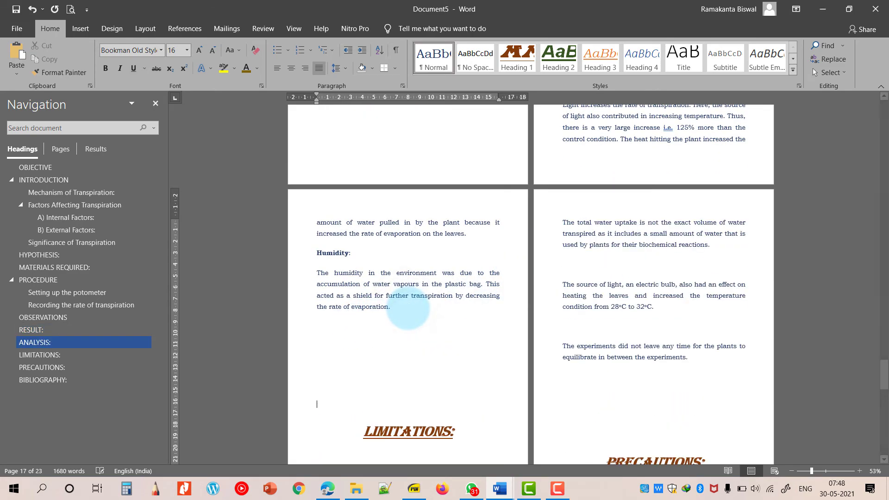
Delete one extra blank line beneath each of the LIMITATIONS and PRECAUTIONS headings
scroll(649, 210, down, 2)
click(643, 209)
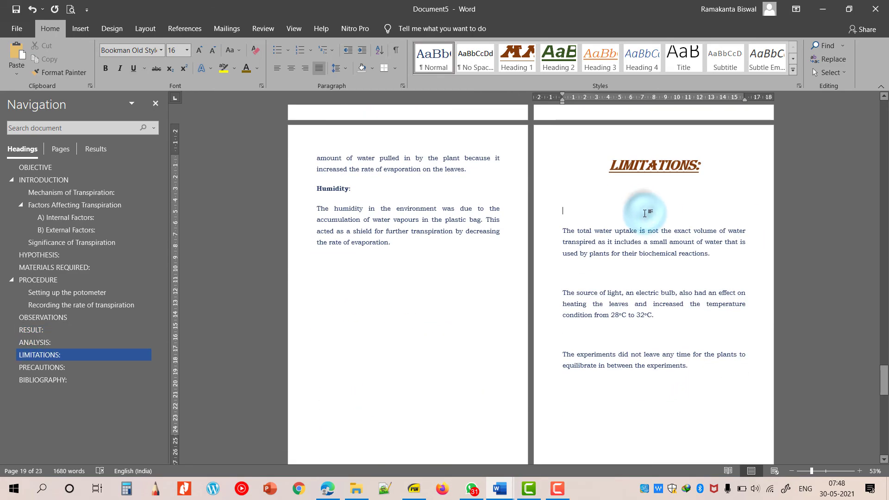
key(Delete)
scroll(627, 208, down, 5)
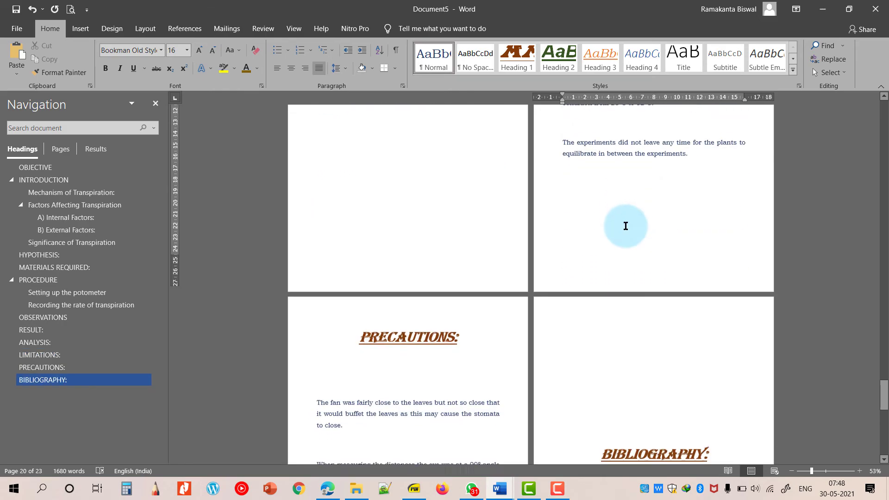
click(385, 287)
key(Delete)
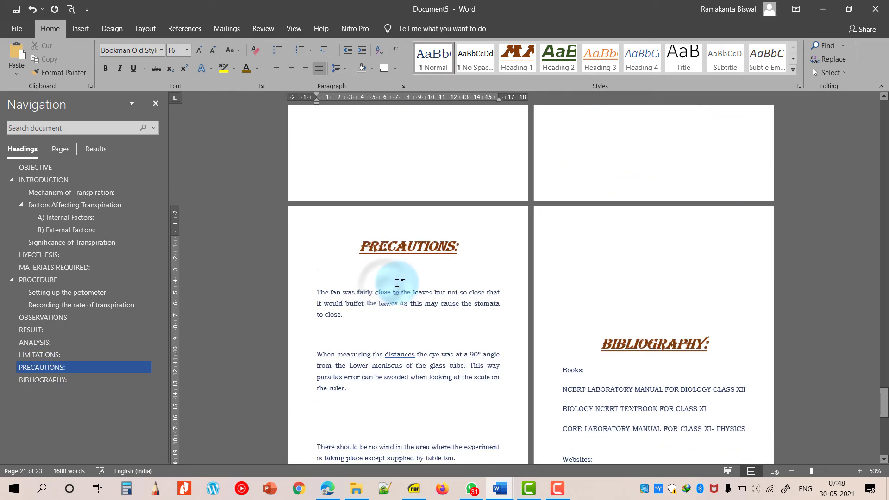
Delete the blank lines above the BIBLIOGRAPHY heading so it sits at the beginning of its page
click(586, 243)
key(Delete)
key(Delete)
key(Delete)
key(Delete)
key(Delete)
scroll(592, 246, up, 3)
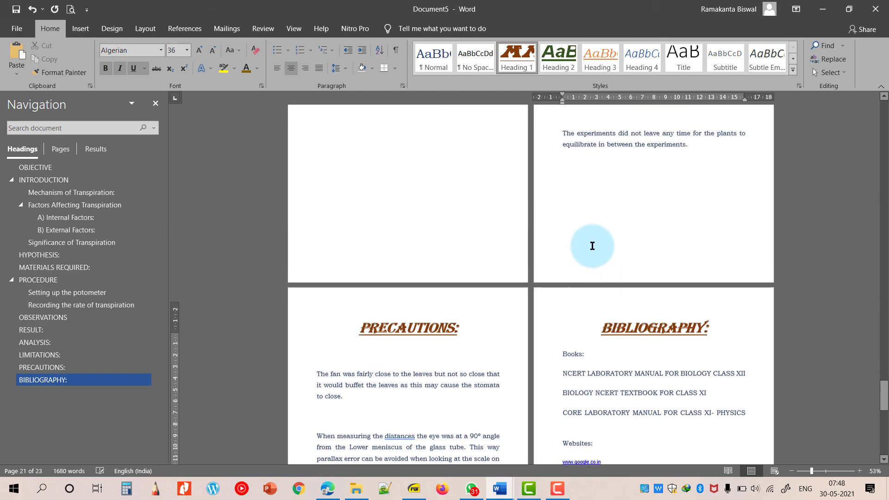
scroll(592, 246, up, 3)
drag(883, 376, 883, 115)
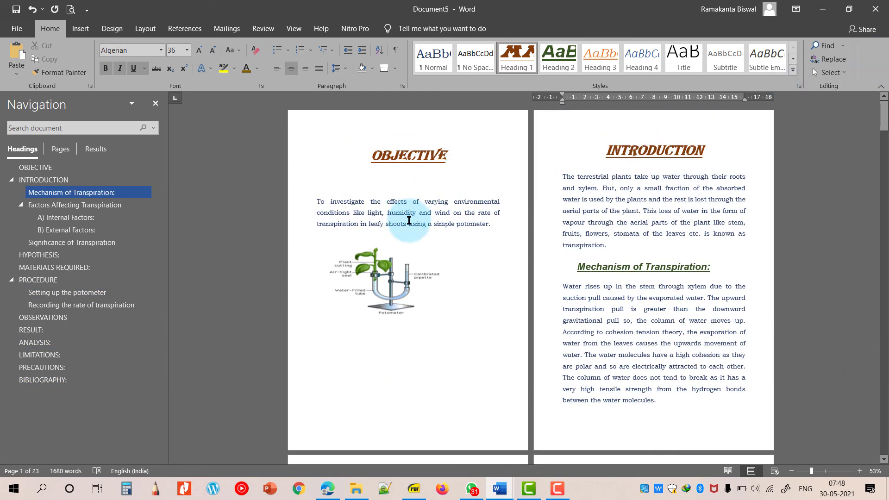